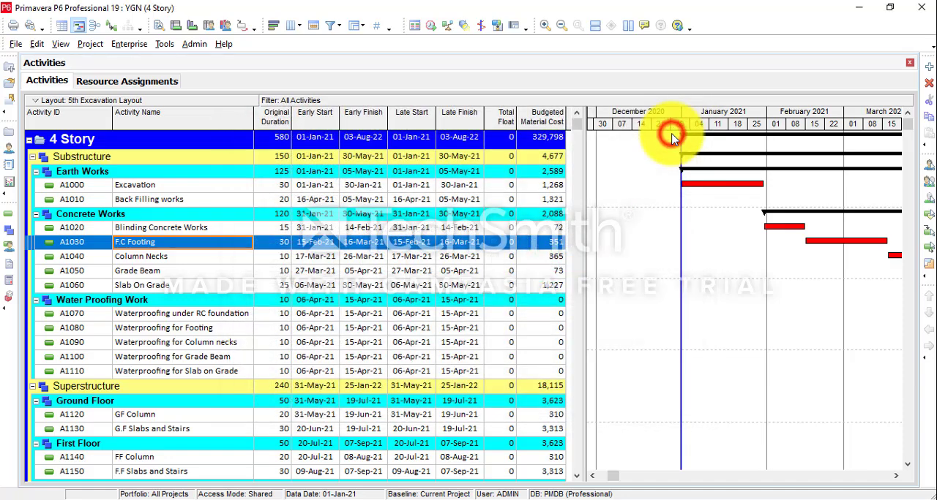
# Turn off Show Summaries Only in the Group and Sort settings of the Resource Assignments view.
pyautogui.click(125, 81)
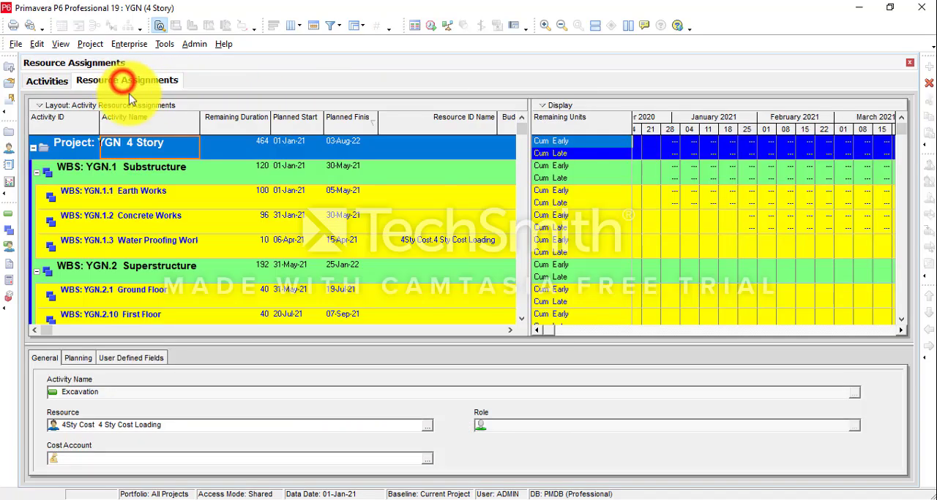
pyautogui.rightClick(200, 224)
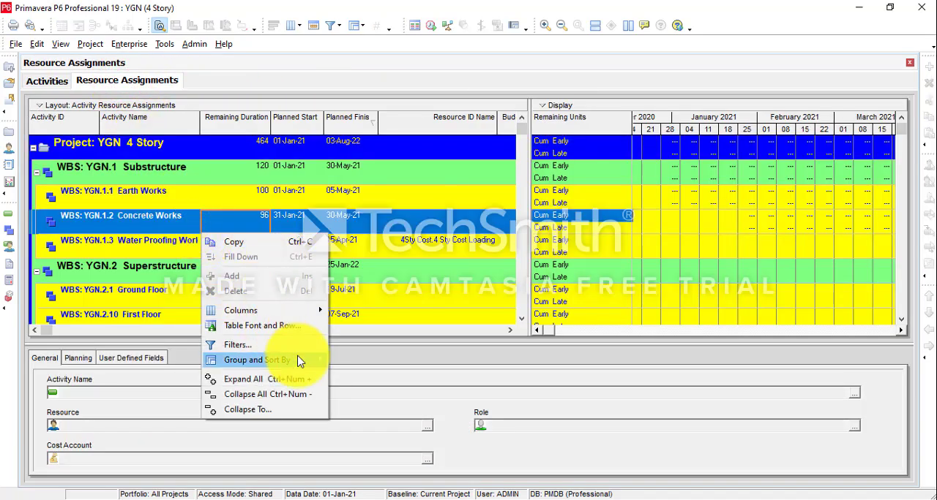
pyautogui.moveTo(300, 360)
pyautogui.click(366, 358)
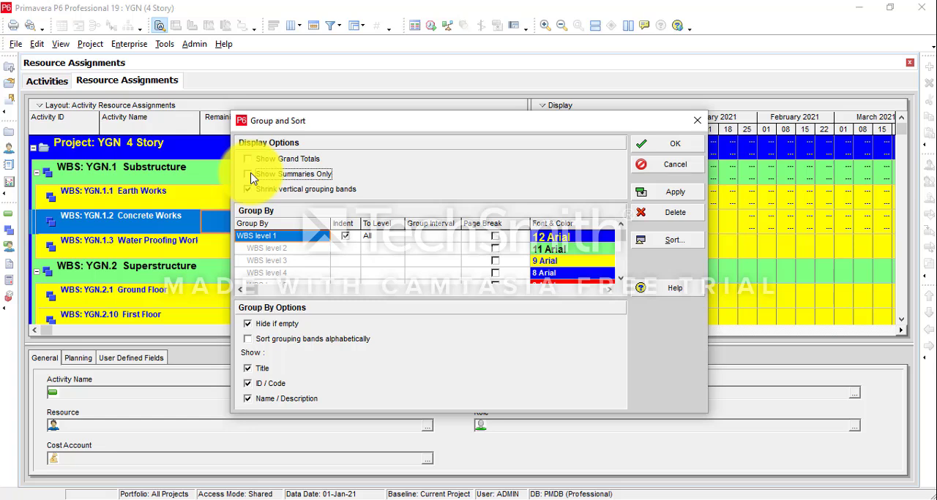
pyautogui.click(670, 144)
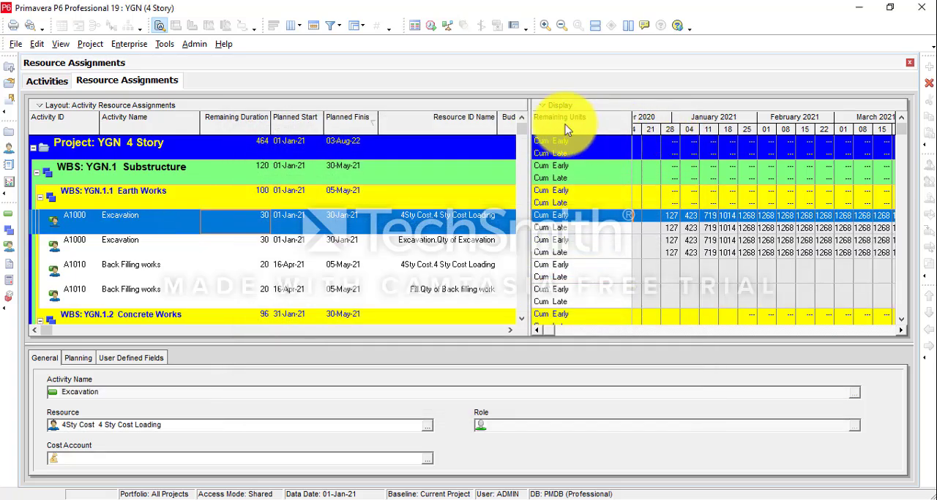
# Customize the assignment spreadsheet fields by removing Remaining Units from the selected options.
pyautogui.click(554, 104)
pyautogui.moveTo(596, 198)
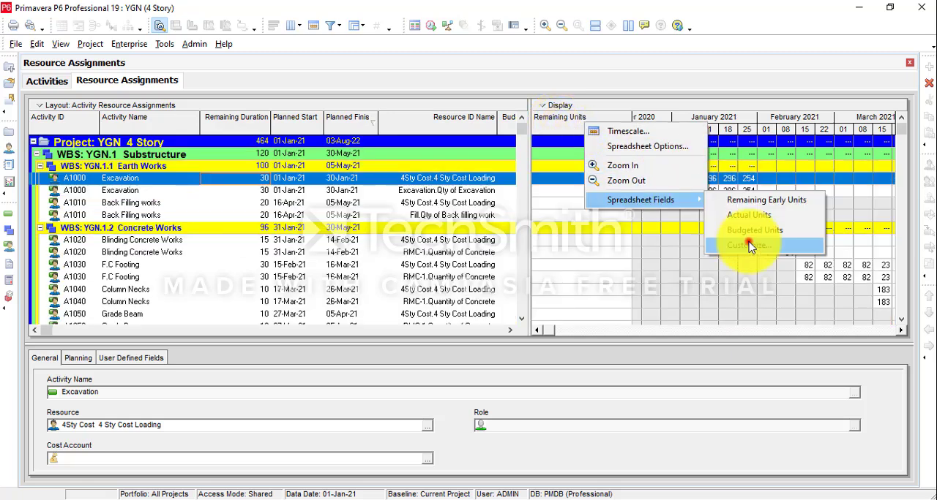
pyautogui.click(748, 244)
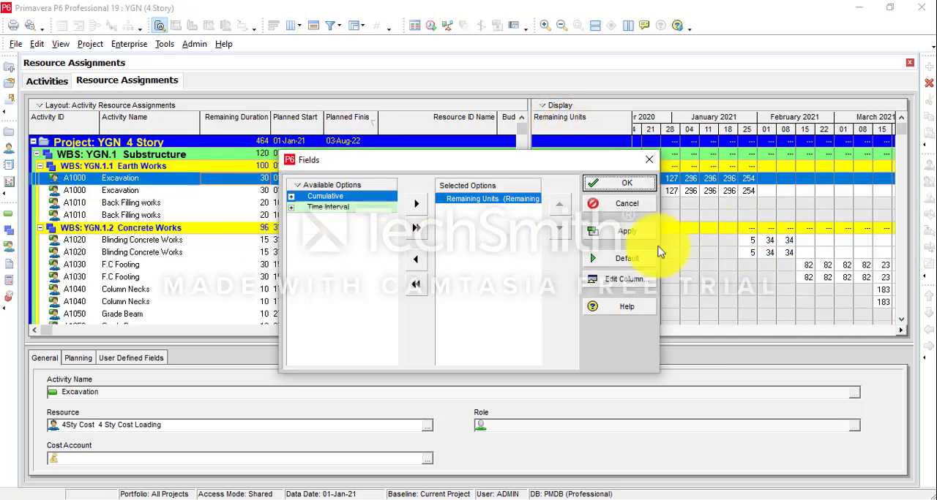
pyautogui.click(415, 259)
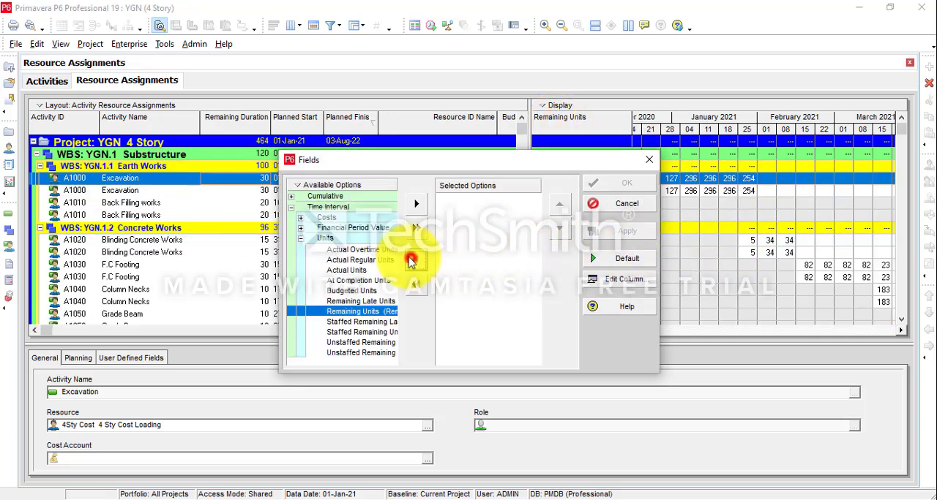
# Add Cum Remaining Early Units and Cum Remaining Late Units from the cumulative units as spreadsheet fields.
pyautogui.click(290, 196)
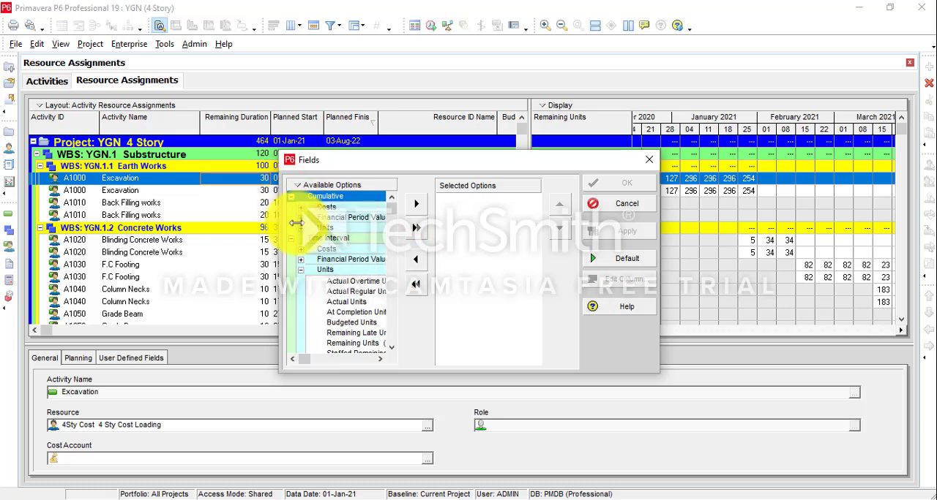
pyautogui.click(299, 228)
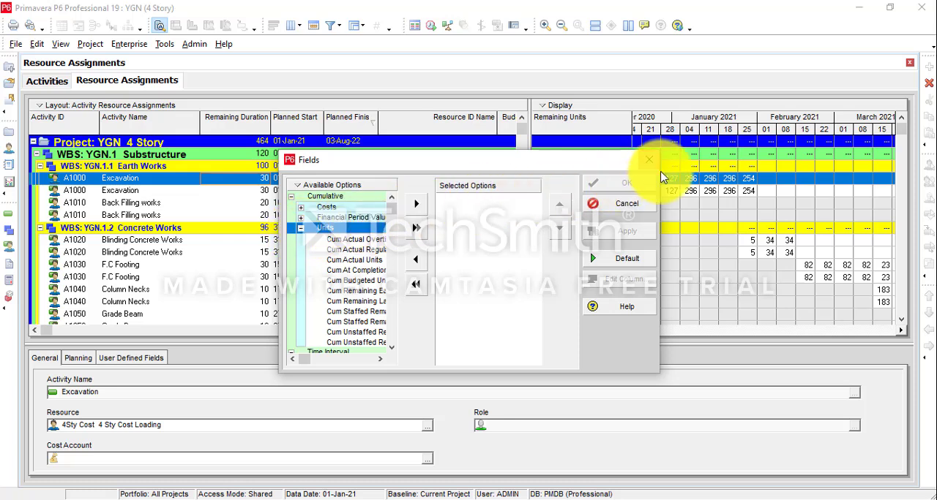
pyautogui.moveTo(660, 171); pyautogui.dragTo(790, 298)
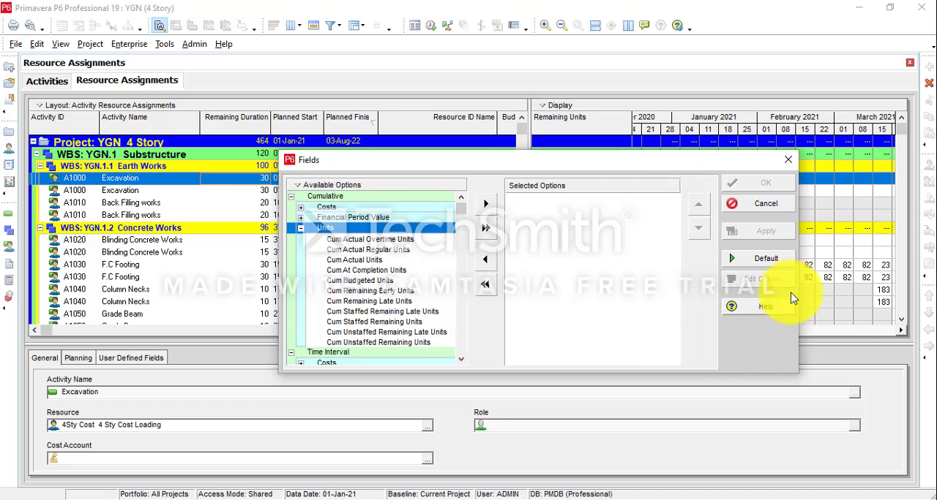
pyautogui.click(370, 290)
pyautogui.click(485, 205)
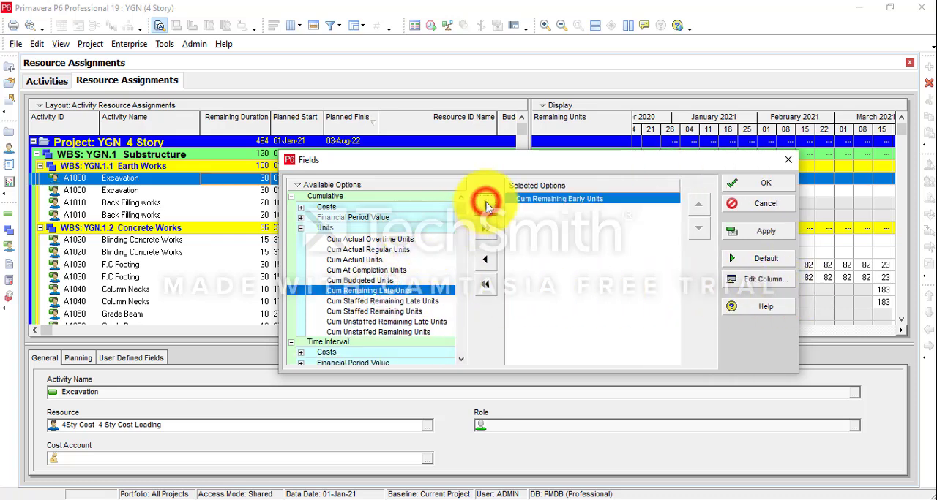
pyautogui.click(486, 205)
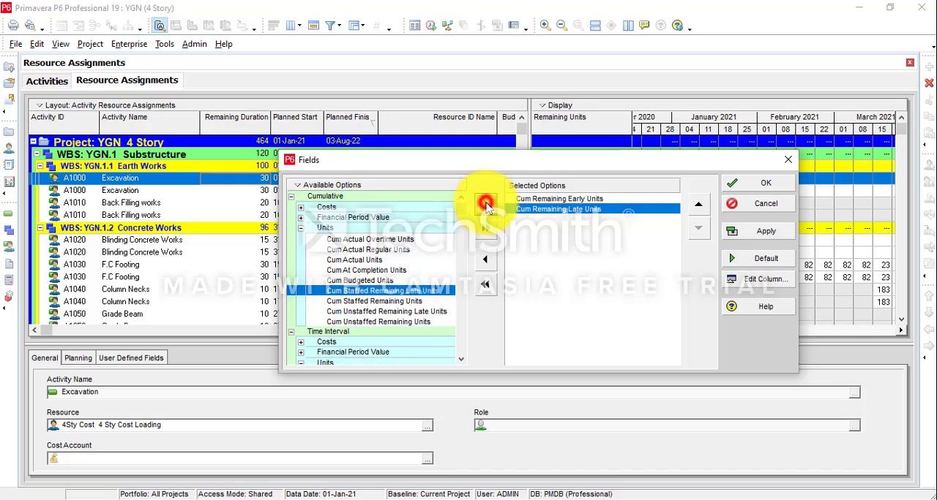
pyautogui.click(767, 186)
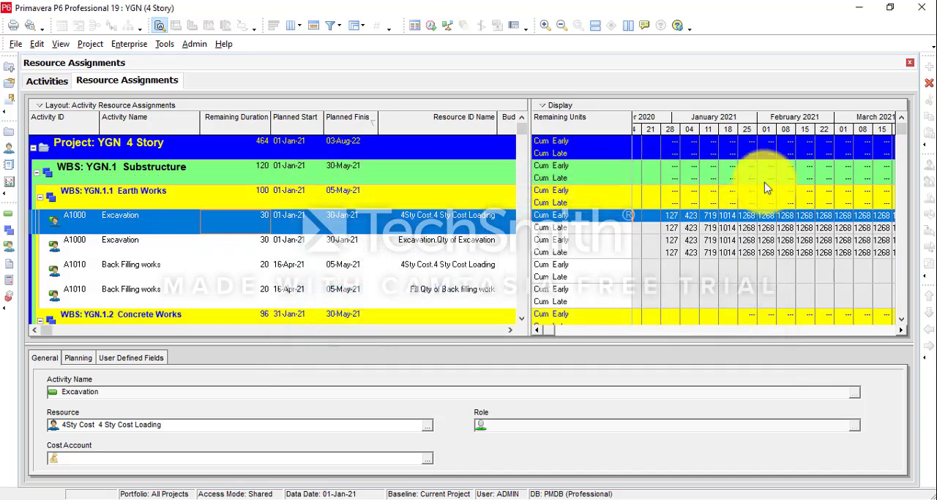
# Set the spreadsheet timescale's date interval to Month/Week.
pyautogui.rightClick(667, 124)
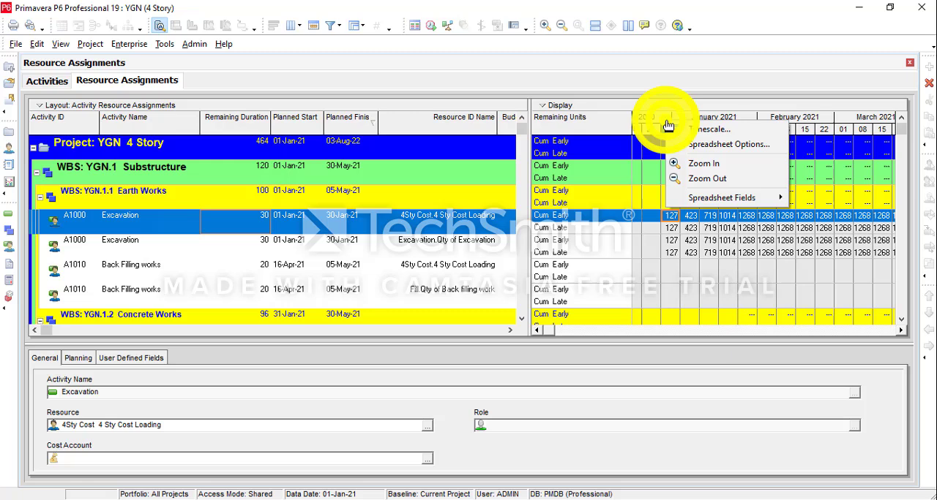
pyautogui.click(706, 133)
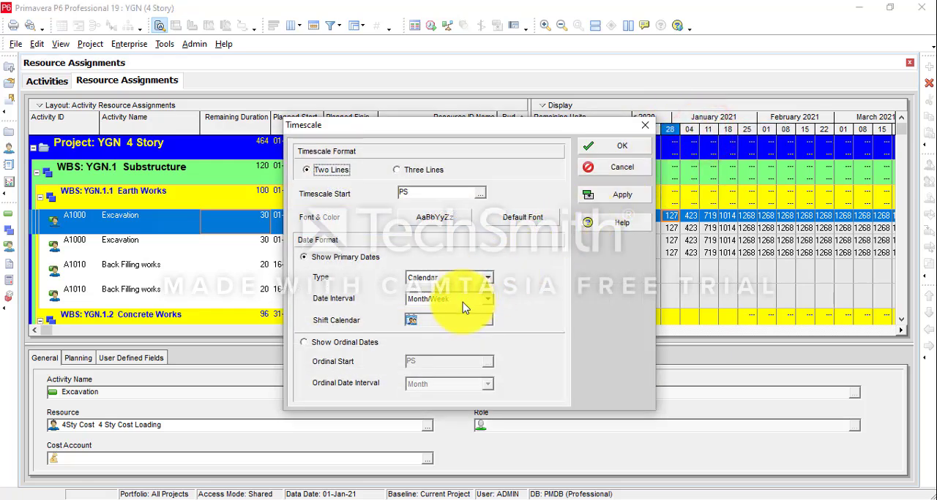
pyautogui.click(461, 301)
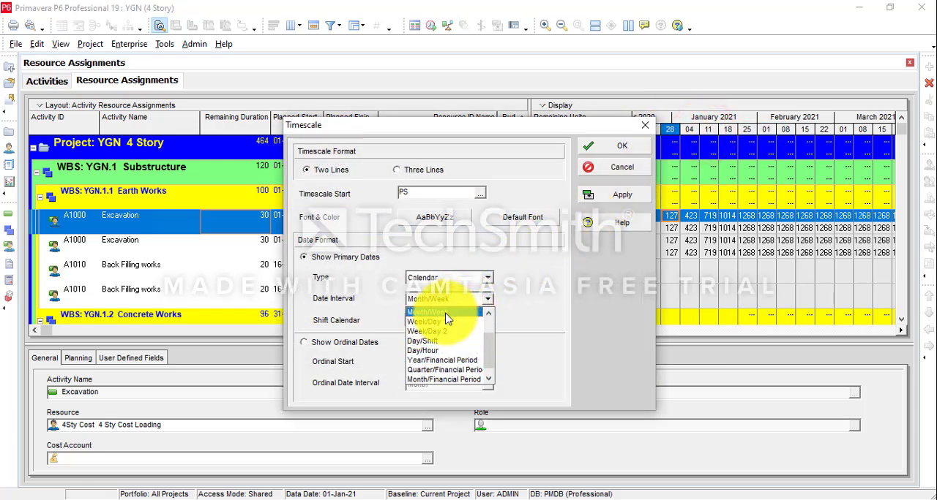
pyautogui.click(446, 318)
pyautogui.click(611, 146)
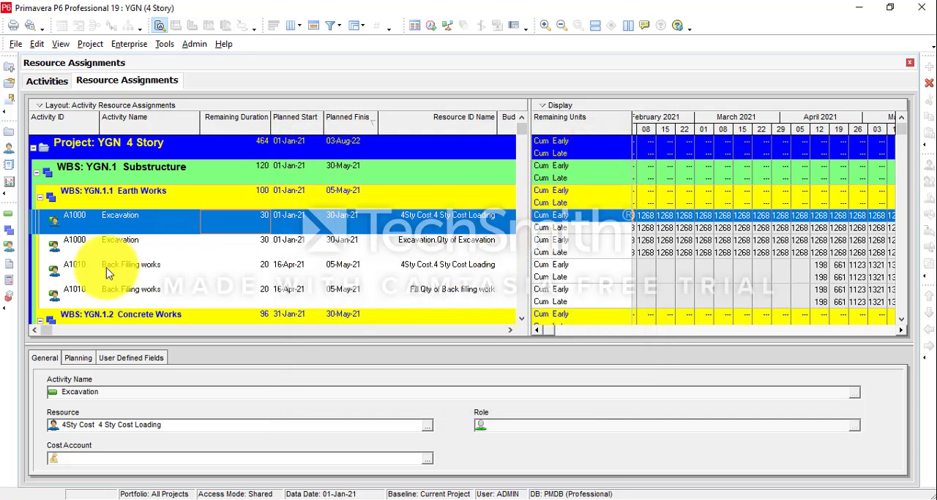
# Copy all resource assignments, switch to Excel and paste them into Sheet1 of Book1 starting at cell A1.
pyautogui.hotkey('ctrl', 'a')
pyautogui.rightClick(152, 232)
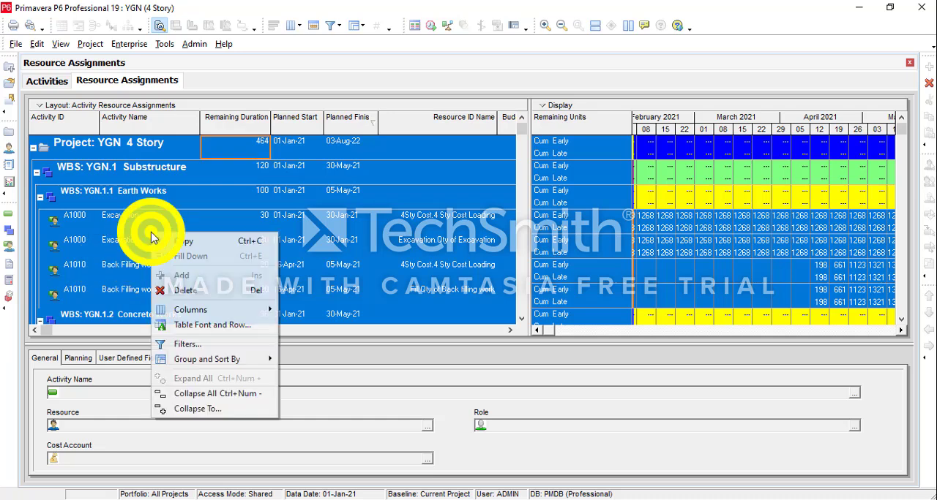
pyautogui.click(186, 242)
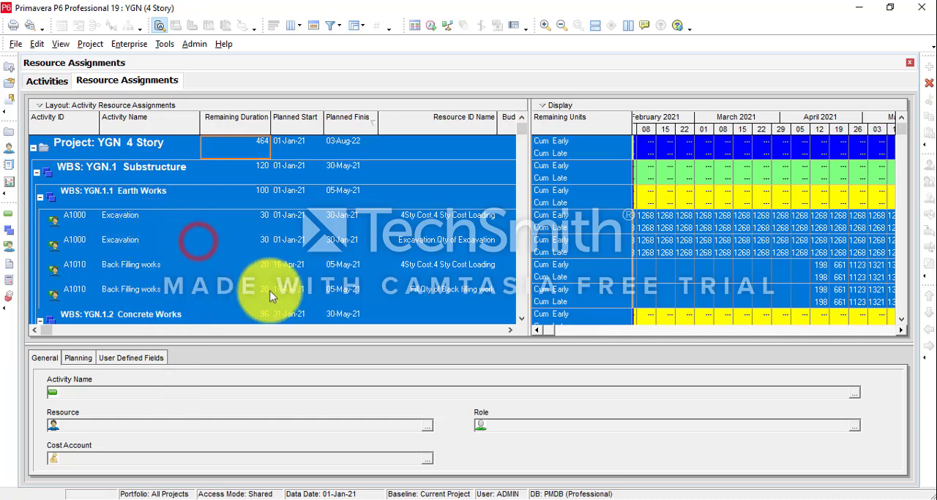
pyautogui.click(594, 499)
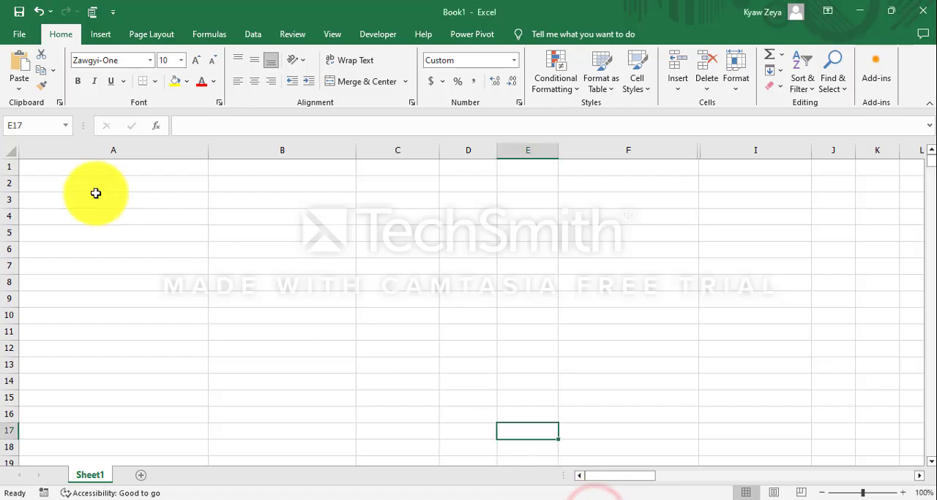
pyautogui.click(84, 168)
pyautogui.click(22, 62)
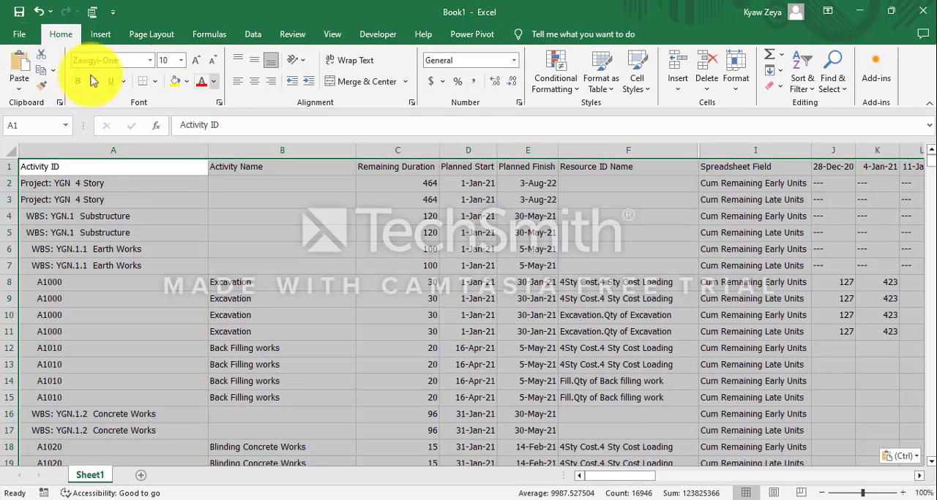
# Narrow the Activity Name column and hide columns C to E, from Remaining Duration through Planned Finish.
pyautogui.moveTo(356, 148); pyautogui.dragTo(314, 165)
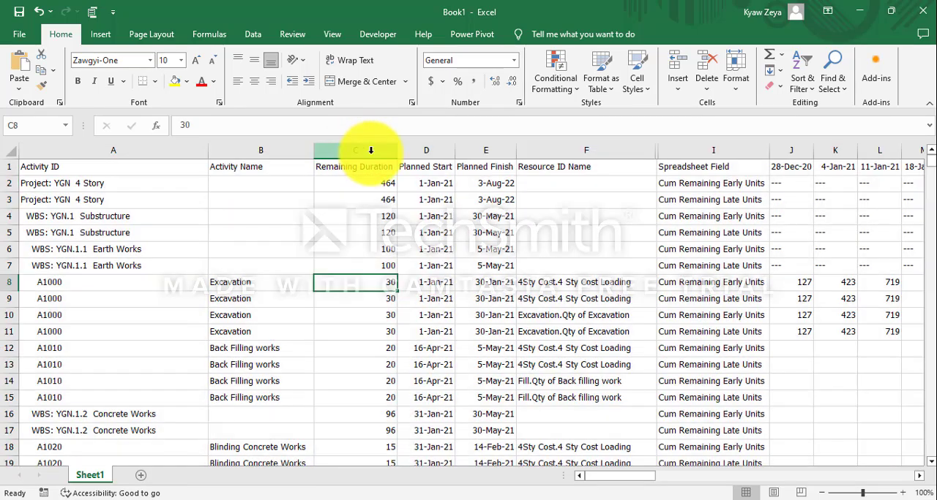
pyautogui.moveTo(370, 150); pyautogui.dragTo(474, 190)
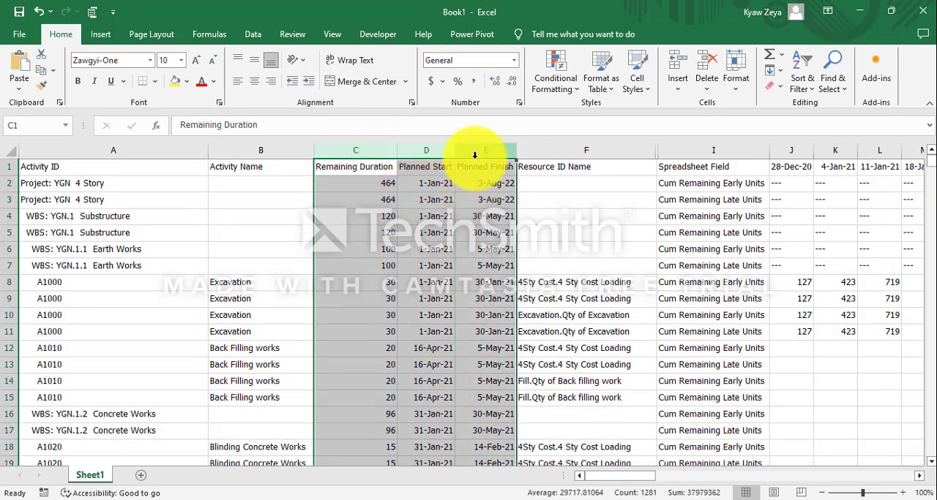
pyautogui.rightClick(474, 156)
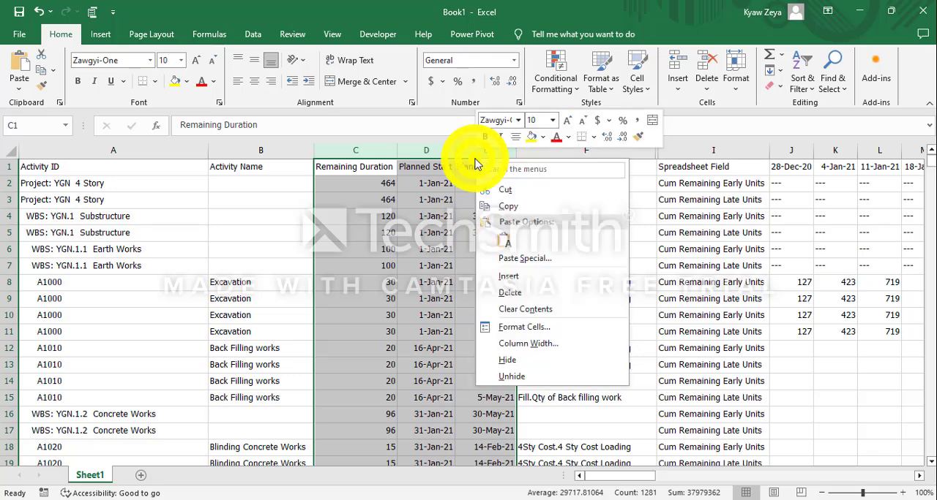
pyautogui.click(519, 365)
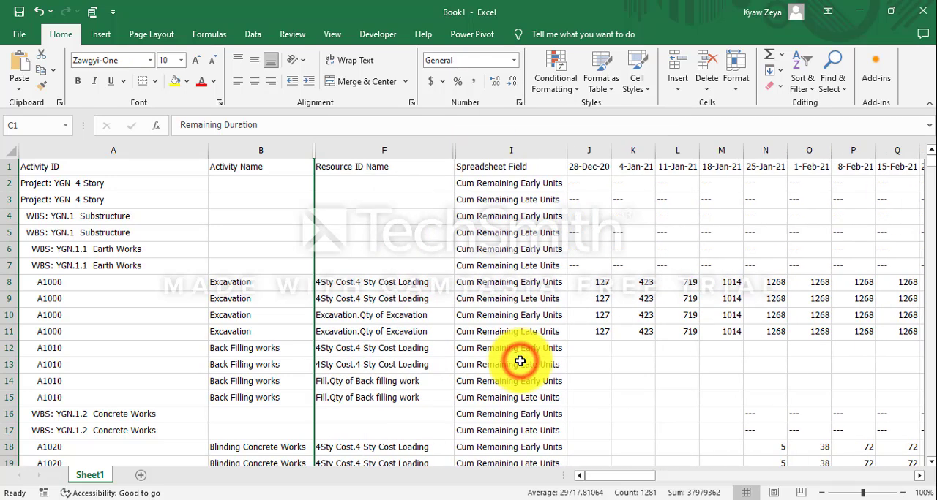
pyautogui.click(676, 424)
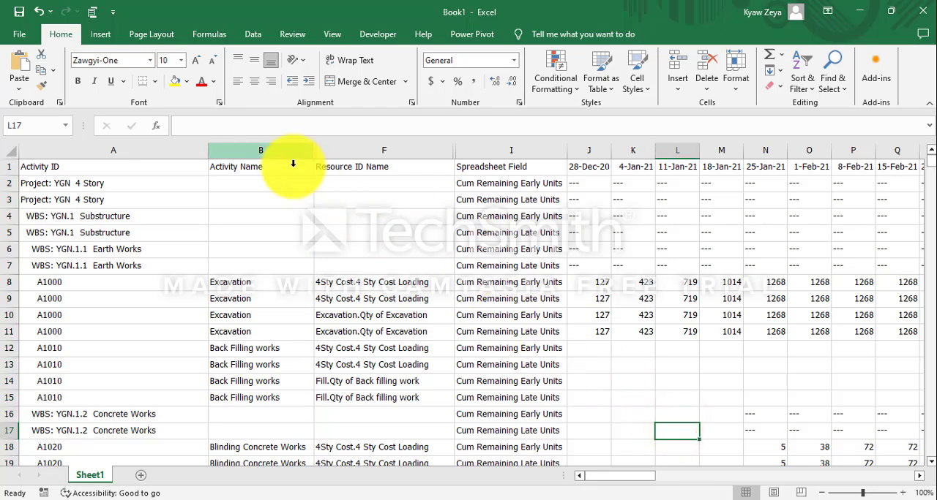
# Remove the existing filter from the Spreadsheet Field column and apply one to the Resource ID Name column.
pyautogui.click(330, 152)
pyautogui.click(797, 89)
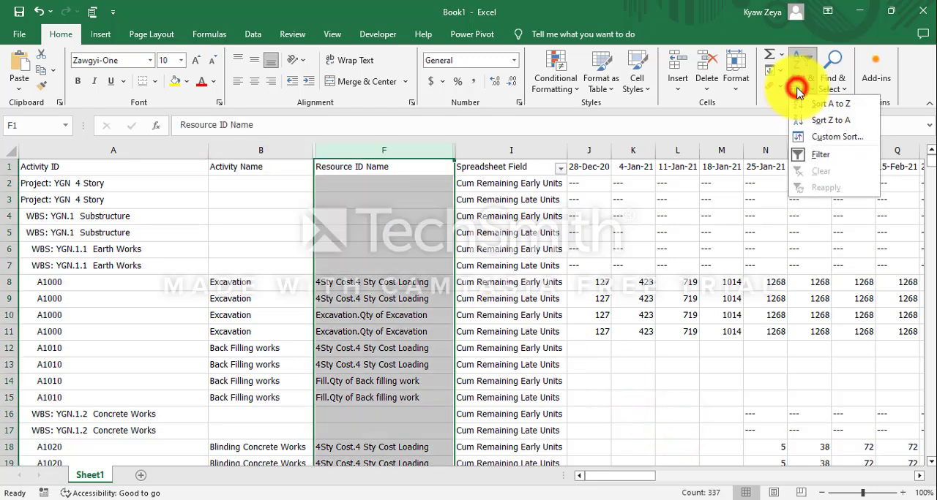
pyautogui.click(799, 153)
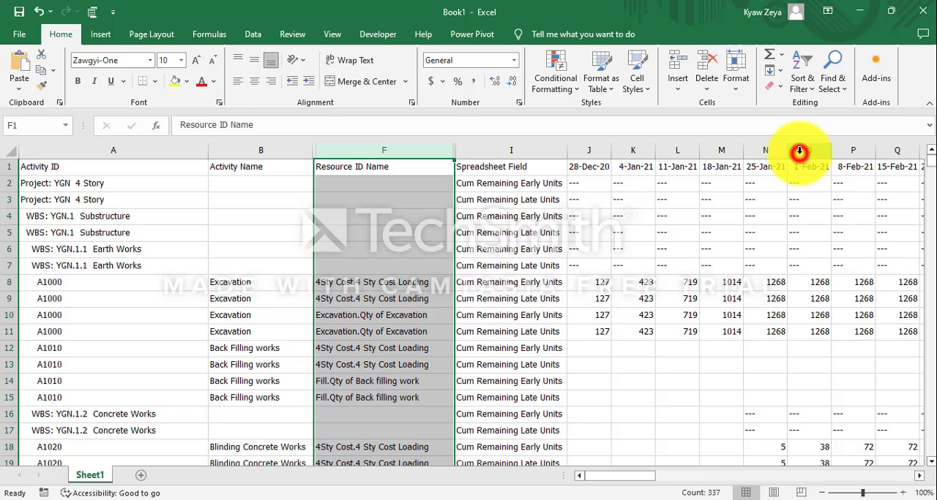
pyautogui.click(802, 91)
pyautogui.click(799, 152)
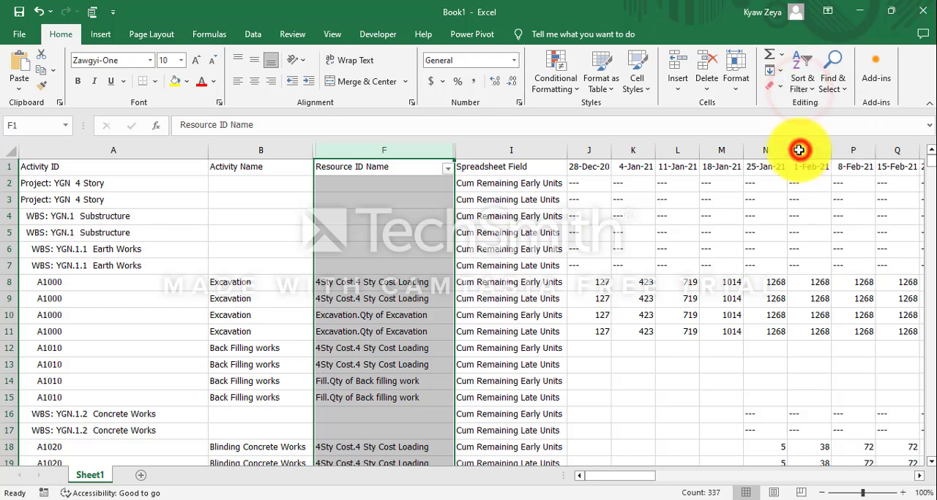
# Filter Resource ID Name to exclude blanks and 4Sty Cost.4 Sty Cost Loading.
pyautogui.click(447, 169)
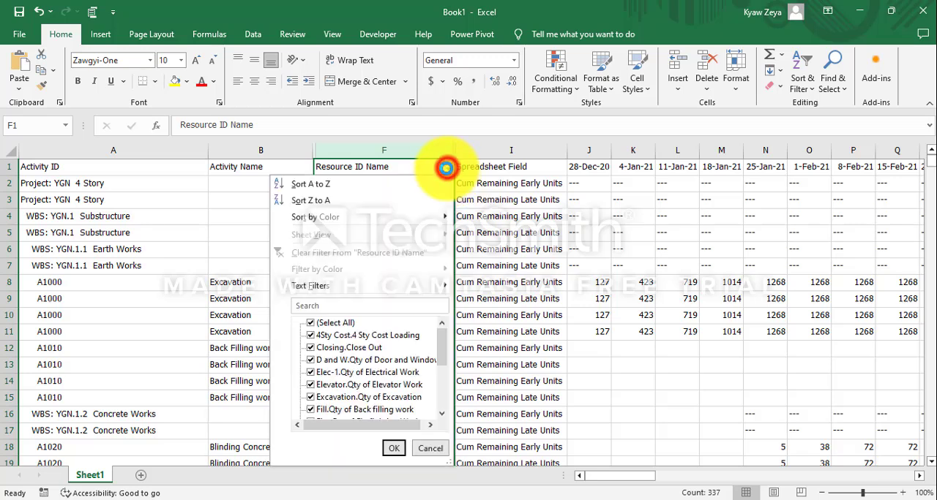
pyautogui.moveTo(441, 353); pyautogui.dragTo(439, 380)
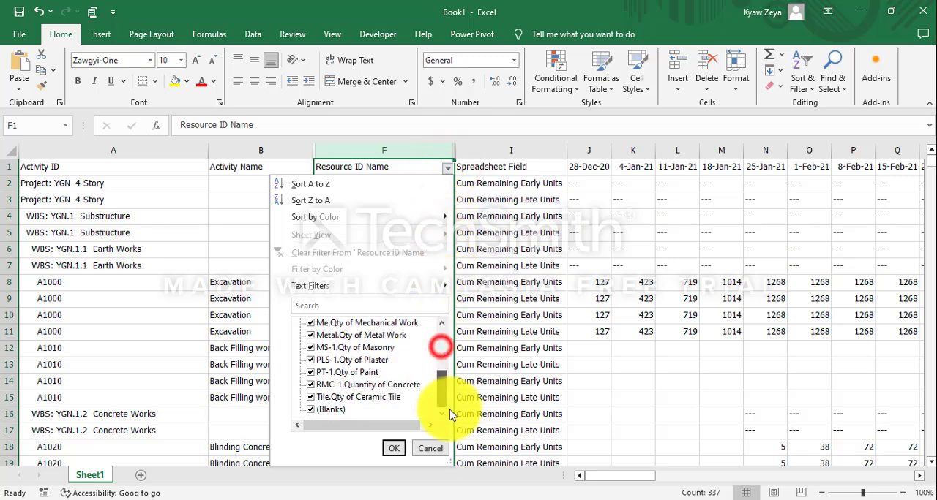
pyautogui.click(309, 410)
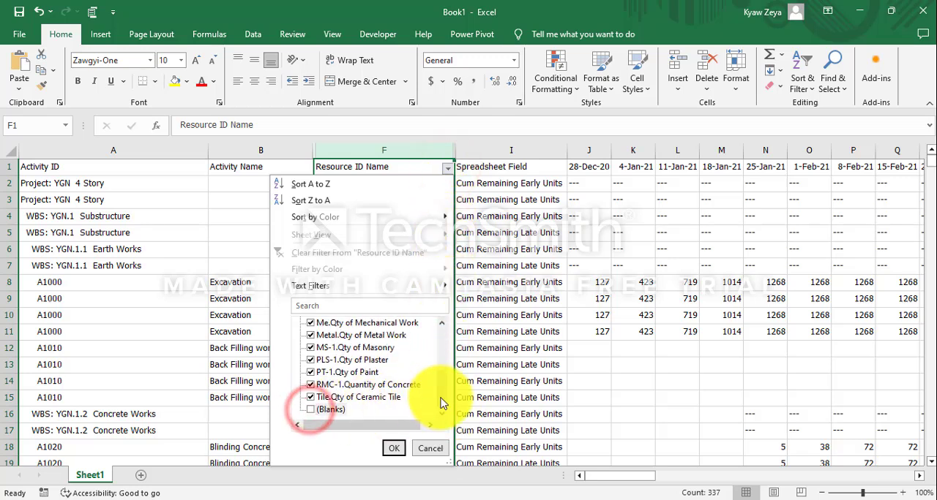
pyautogui.moveTo(439, 397); pyautogui.dragTo(430, 344)
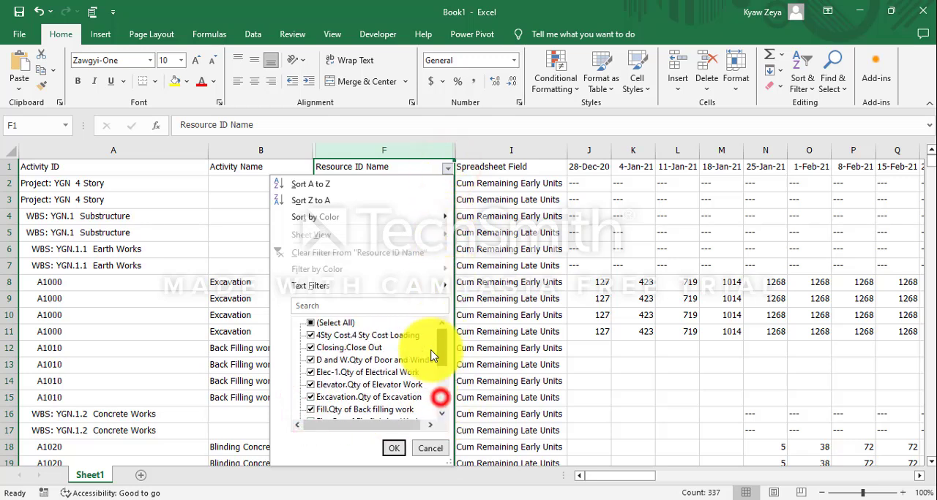
pyautogui.click(311, 335)
pyautogui.click(394, 448)
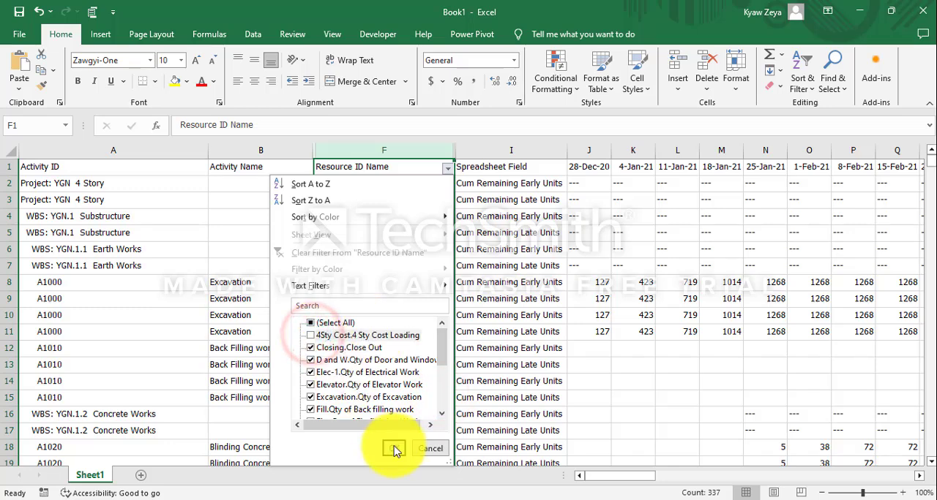
pyautogui.click(668, 381)
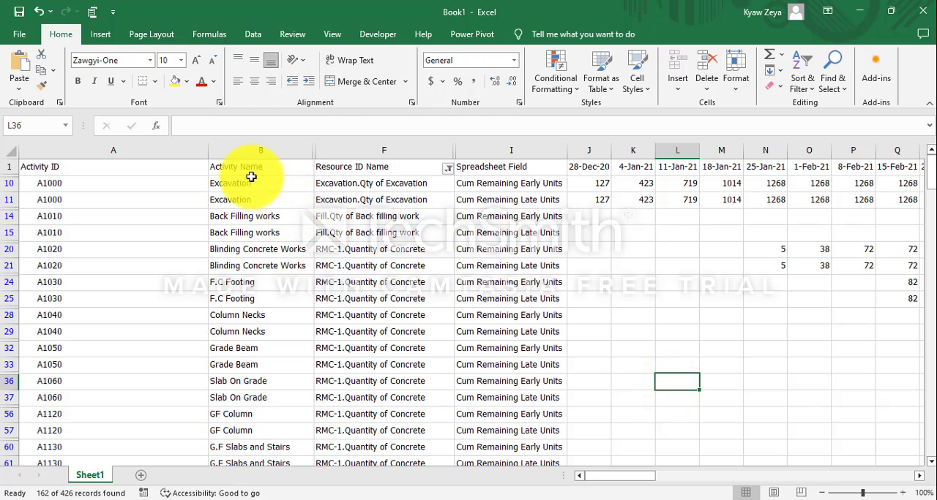
# Copy the filtered data from the Activity Name column through column CO and paste it into a new worksheet at cell A1.
pyautogui.moveTo(226, 164); pyautogui.dragTo(840, 212)
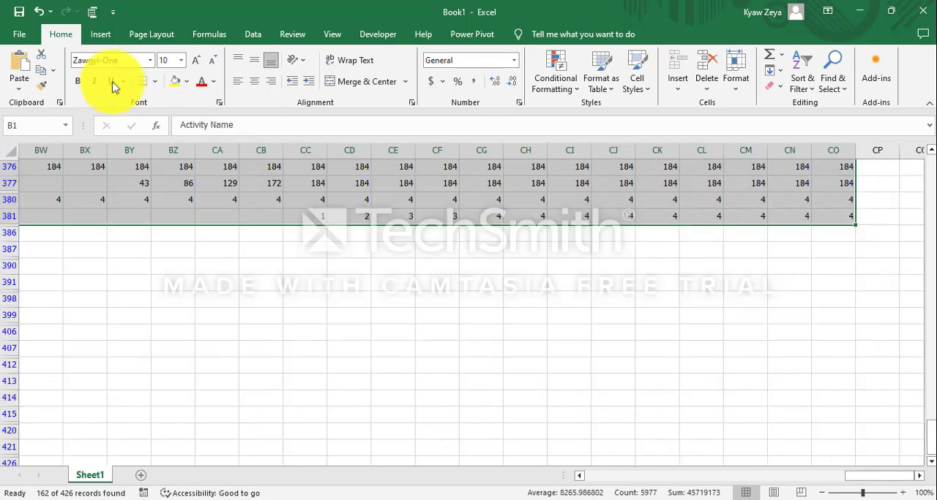
pyautogui.click(42, 71)
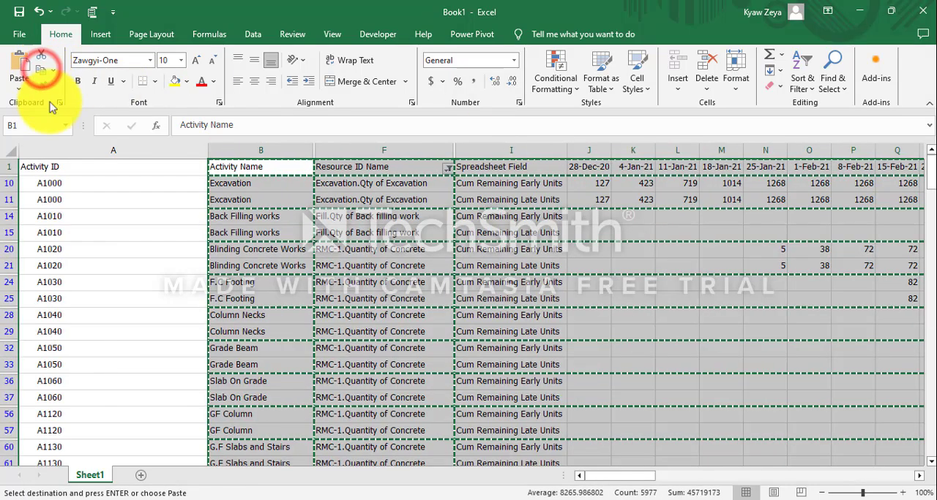
pyautogui.click(141, 475)
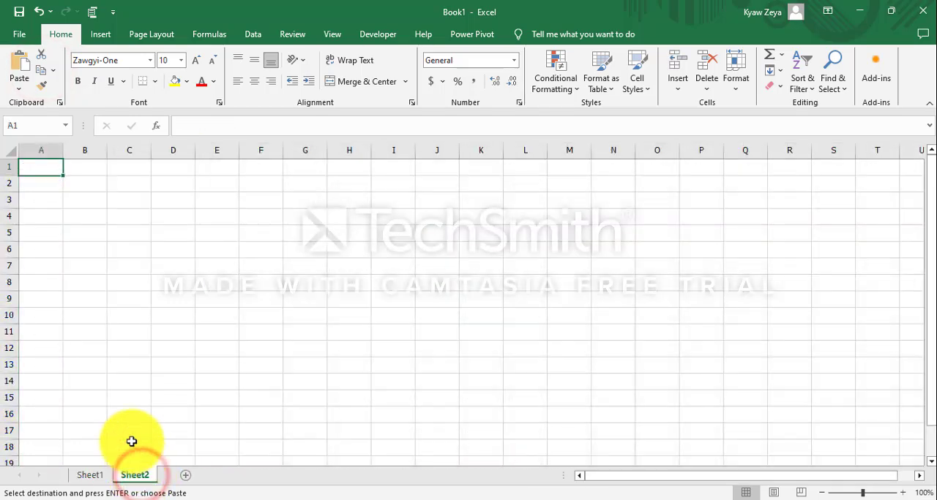
pyautogui.click(18, 63)
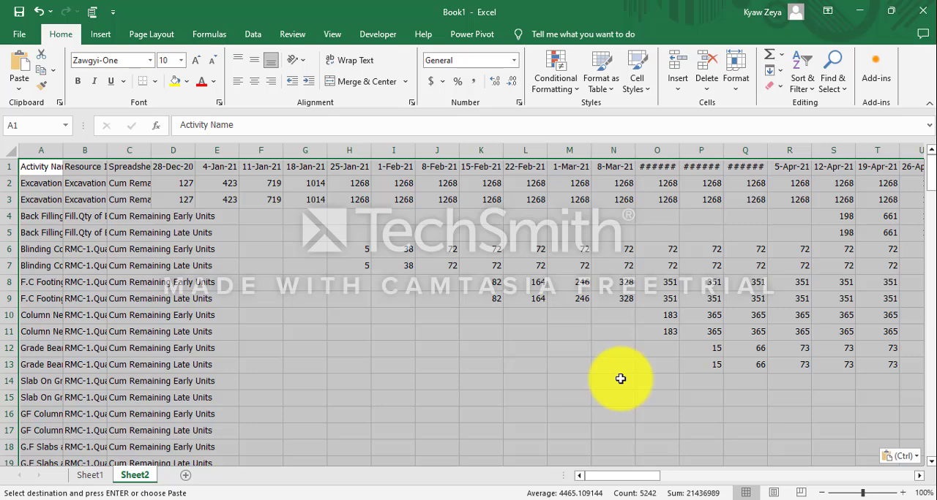
# Autofit the Activity Name, Resource ID Name and Spreadsheet Field columns on Sheet2.
pyautogui.click(285, 396)
pyautogui.doubleClick(65, 150)
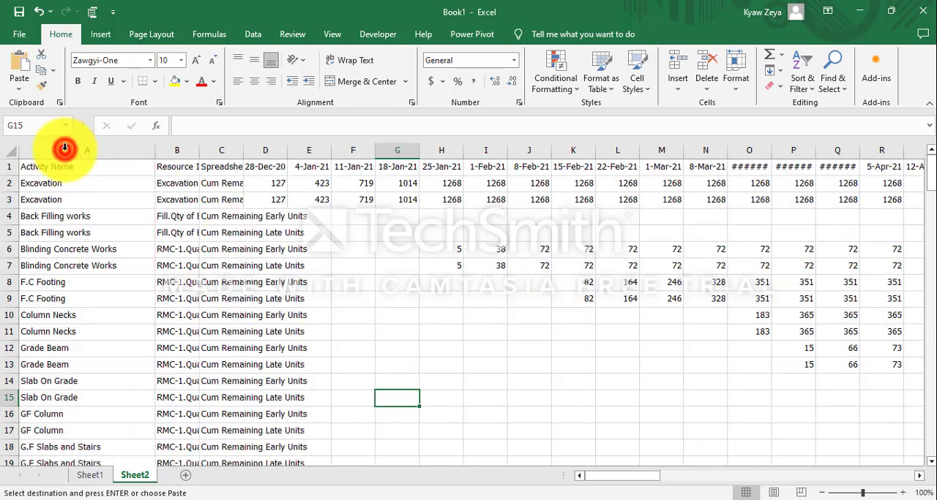
pyautogui.doubleClick(200, 149)
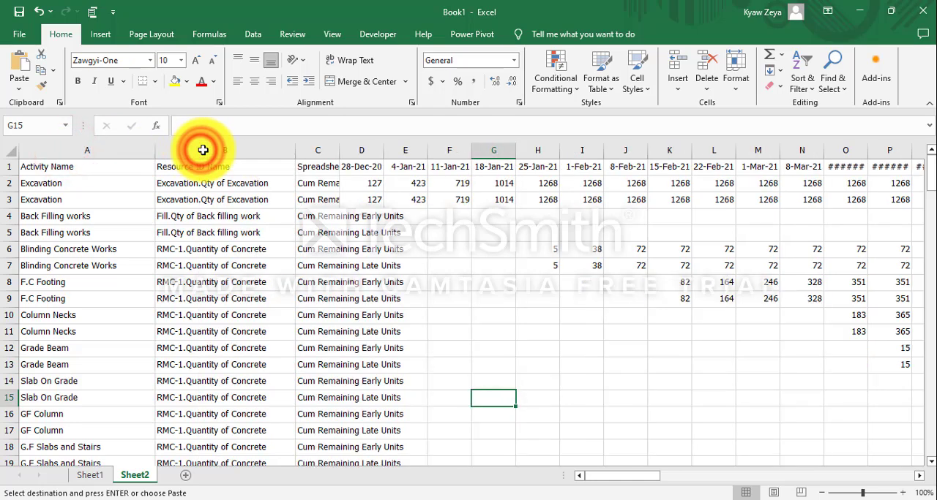
pyautogui.doubleClick(336, 150)
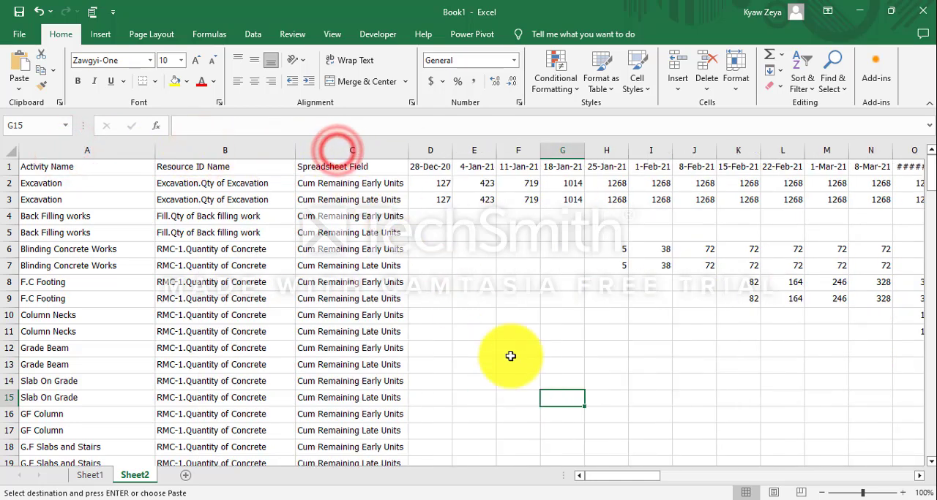
pyautogui.click(523, 379)
# Convert the Sheet2 data range into a table with headers and load it into the Power Query Editor.
pyautogui.click(333, 317)
pyautogui.hotkey('ctrl', 'v')
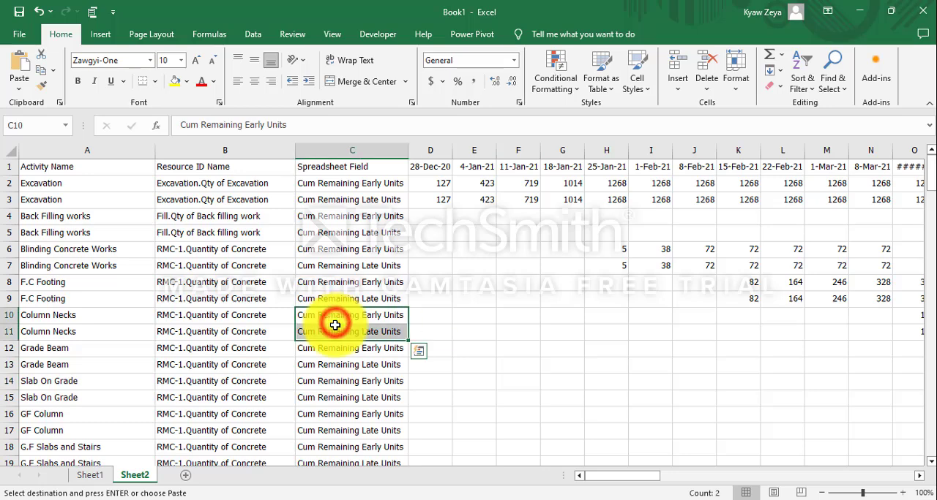
pyautogui.click(341, 297)
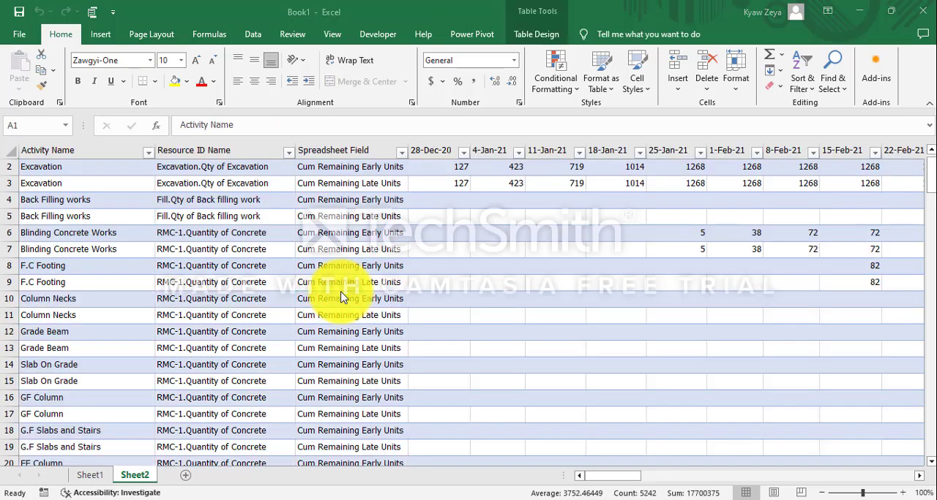
pyautogui.hotkey('ctrl', 'a')
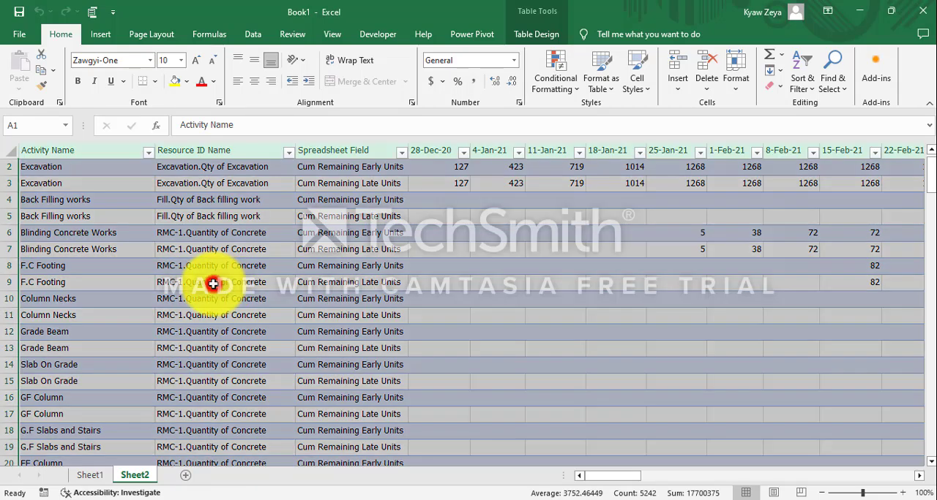
pyautogui.click(250, 35)
pyautogui.click(129, 73)
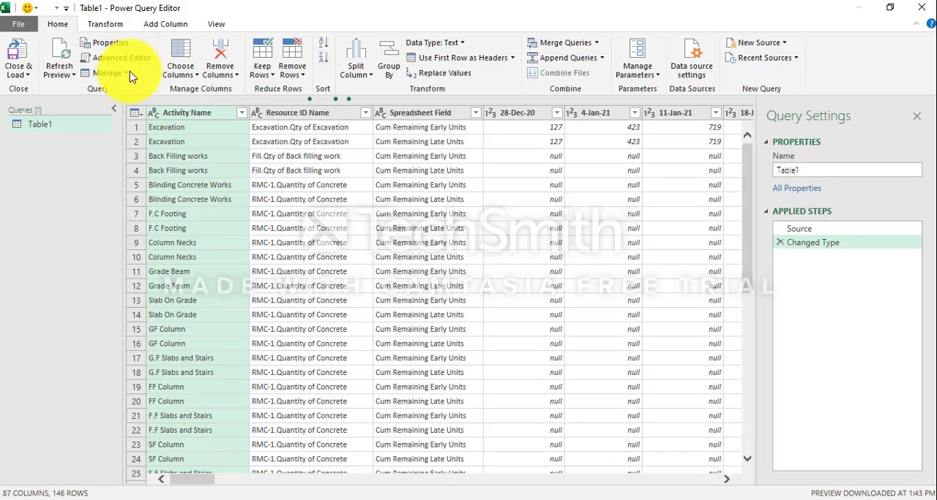
# Unpivot all the date columns from 28-Dec-20 through 1-Aug-22.
pyautogui.click(527, 113)
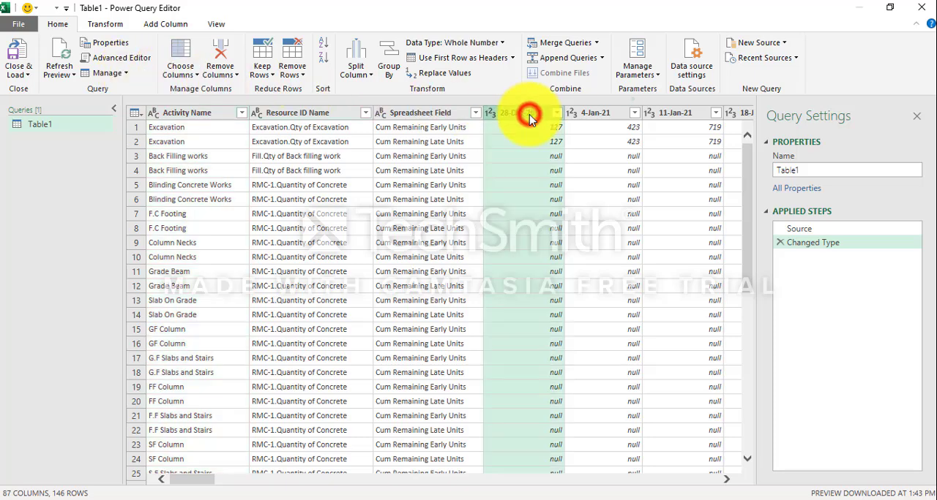
pyautogui.moveTo(198, 479); pyautogui.dragTo(735, 493)
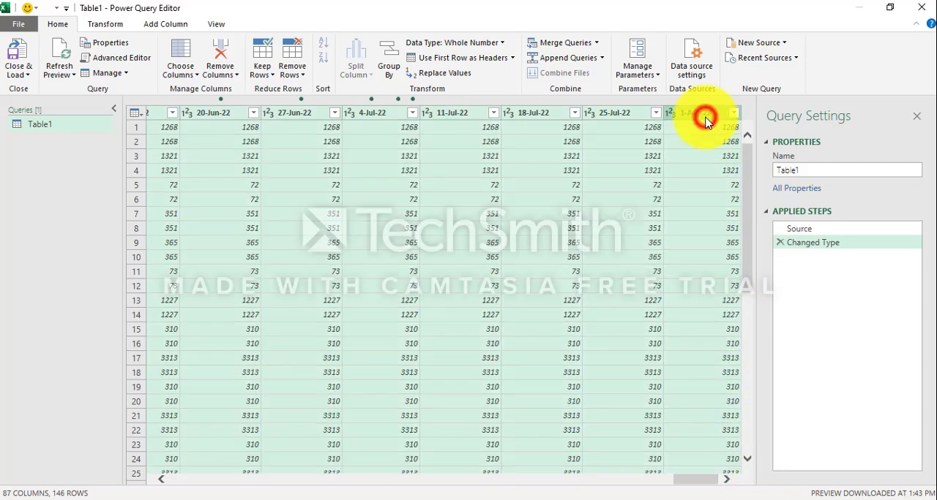
pyautogui.keyDown('shift'); pyautogui.click(701, 115); pyautogui.keyUp('shift')
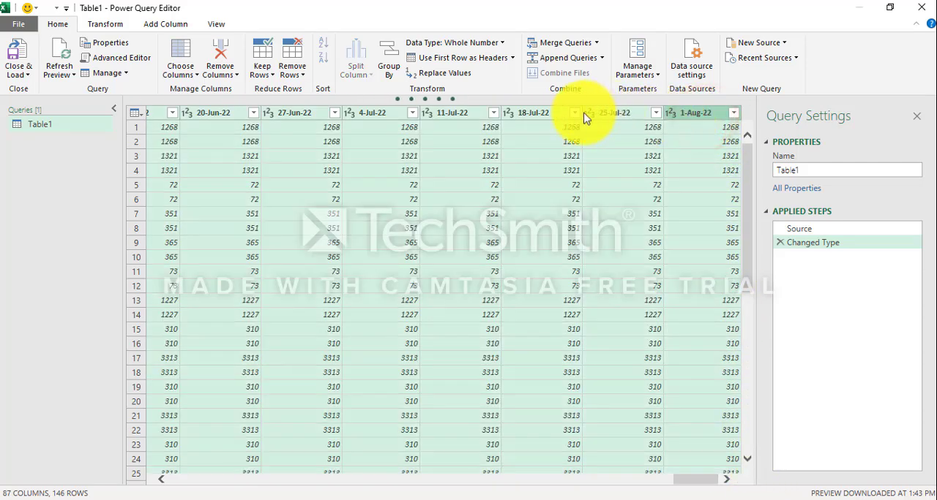
pyautogui.rightClick(539, 117)
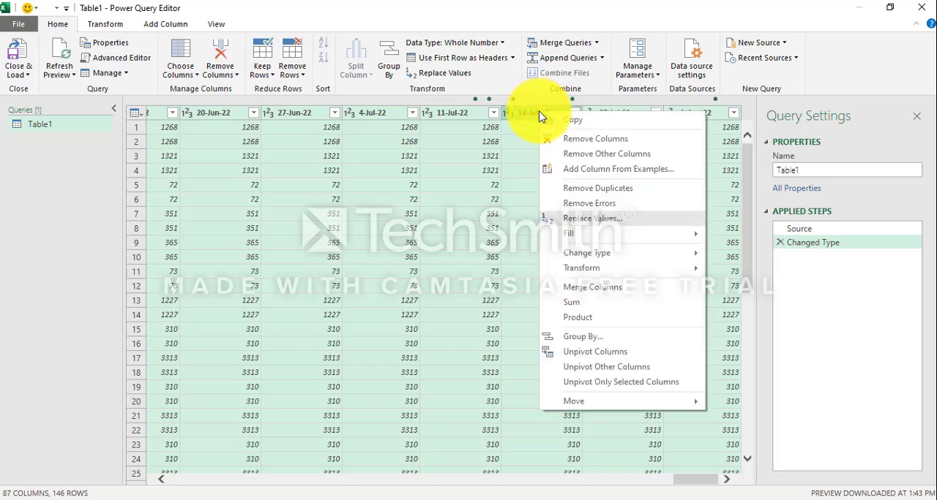
pyautogui.click(611, 354)
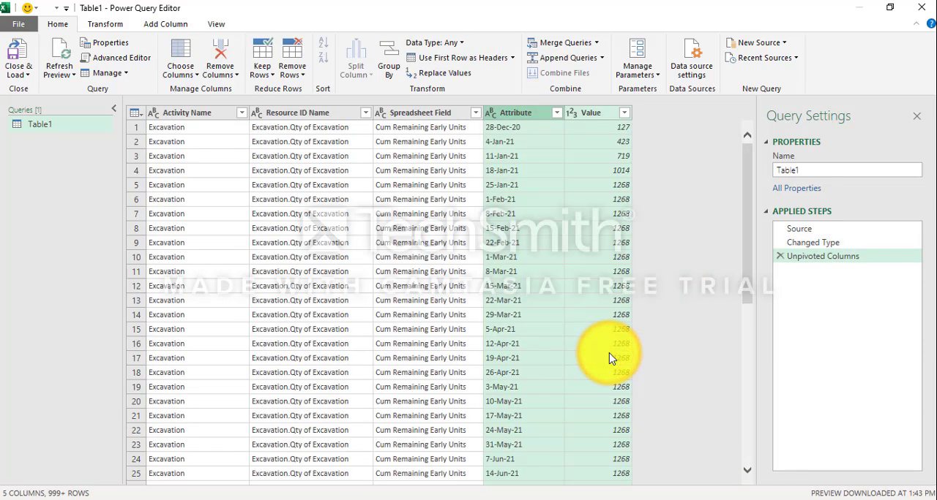
# Change the Attribute column's data type to Date, then close the query and load it into the workbook.
pyautogui.click(516, 116)
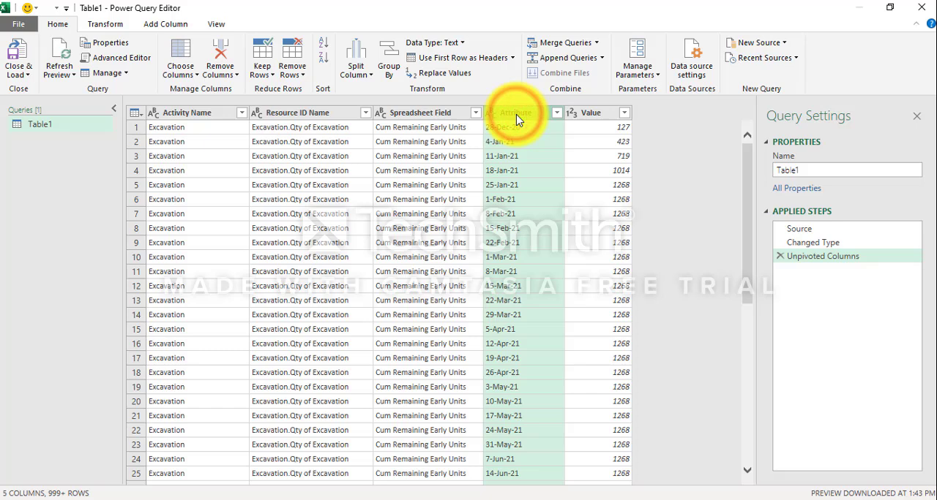
pyautogui.click(456, 41)
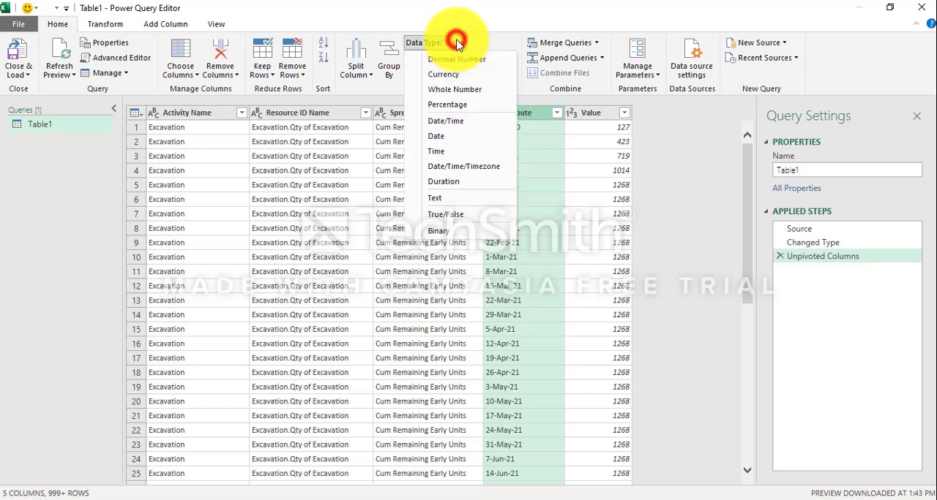
pyautogui.click(452, 139)
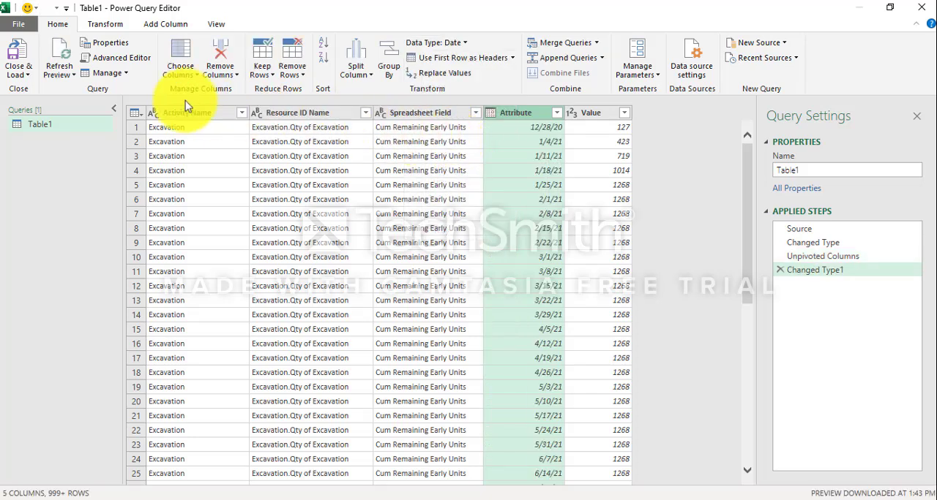
pyautogui.click(22, 74)
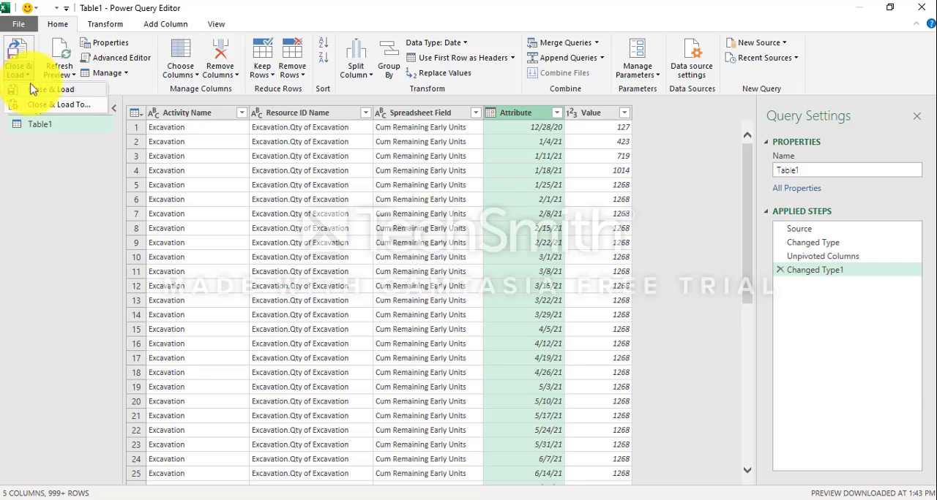
pyautogui.click(37, 89)
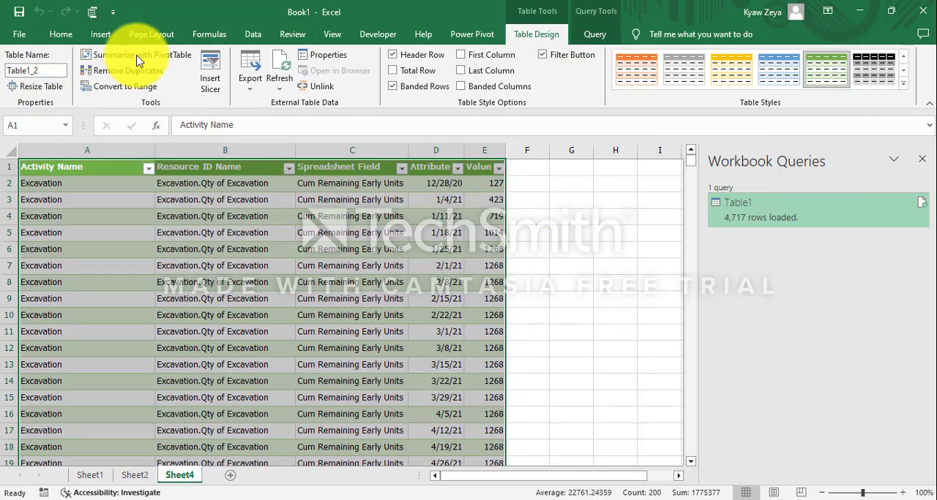
# Create a PivotTable from Table1_2 on a new worksheet without adding the data to the Data Model.
pyautogui.click(137, 60)
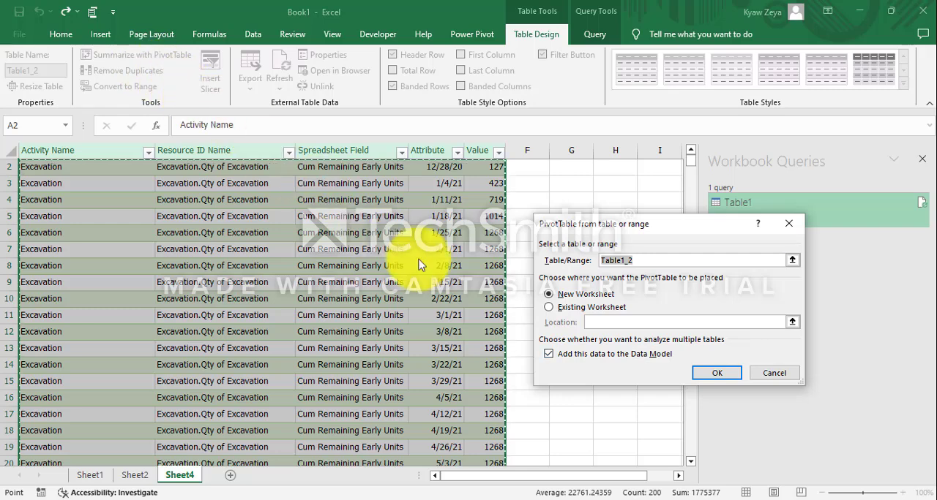
pyautogui.click(551, 354)
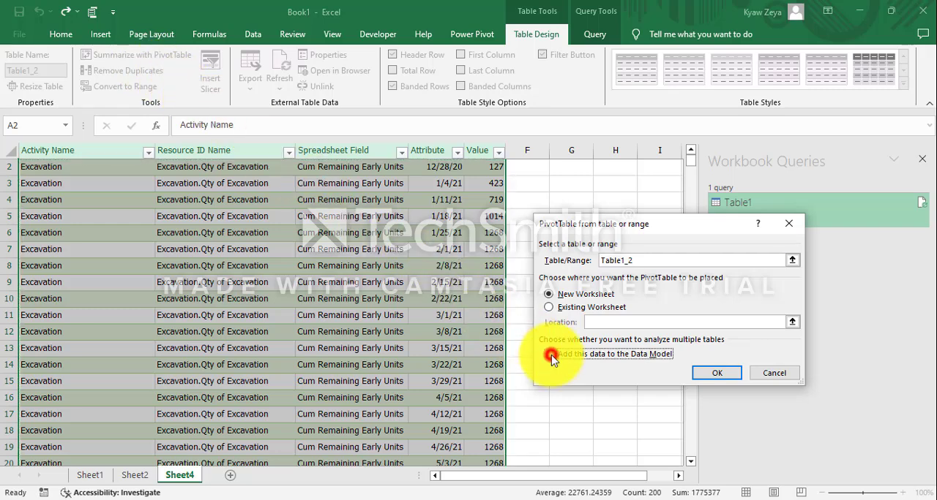
pyautogui.click(723, 378)
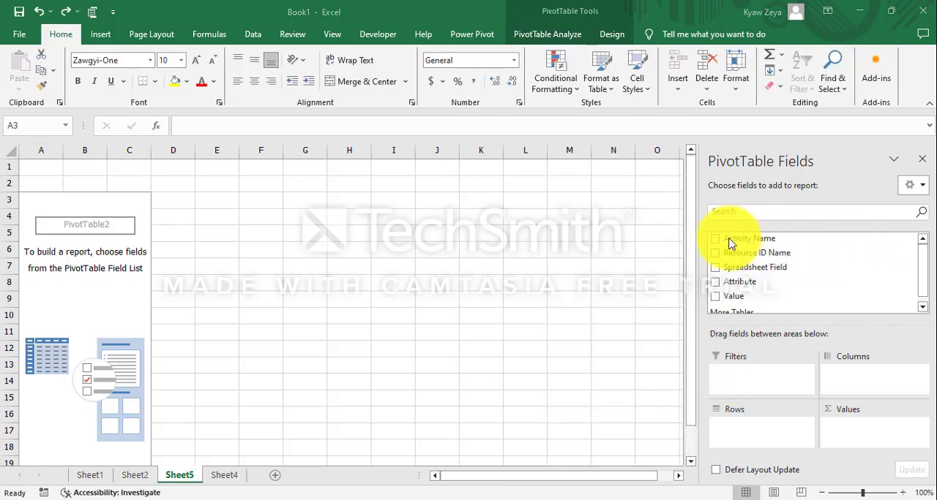
# Lay out the PivotTable with Activity Name as filter, Resource ID Name and Spreadsheet Field as rows, ungrouped Attribute dates as columns and Sum of Value.
pyautogui.moveTo(729, 241); pyautogui.dragTo(730, 373)
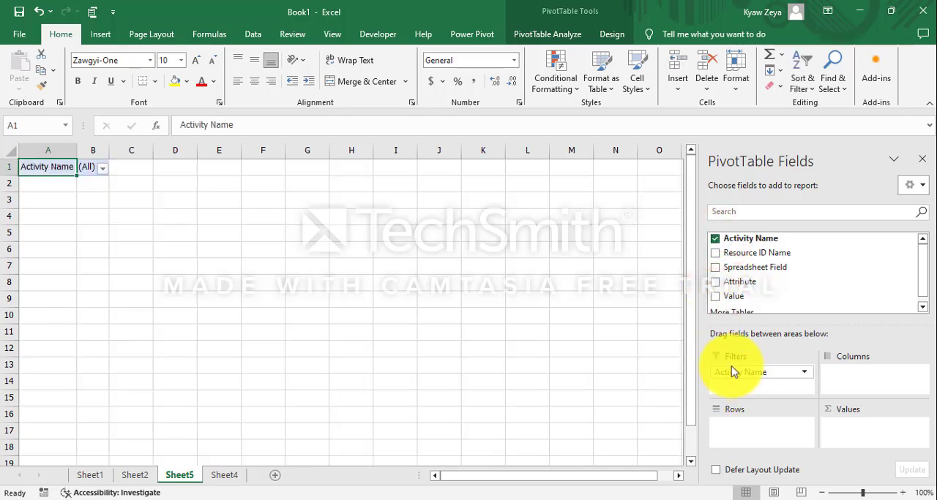
pyautogui.moveTo(757, 270); pyautogui.dragTo(750, 428)
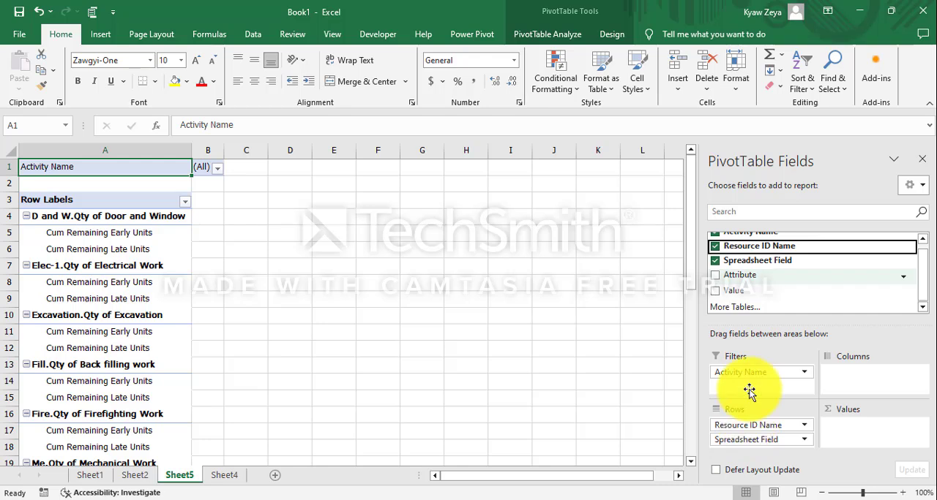
pyautogui.moveTo(753, 281); pyautogui.dragTo(893, 372)
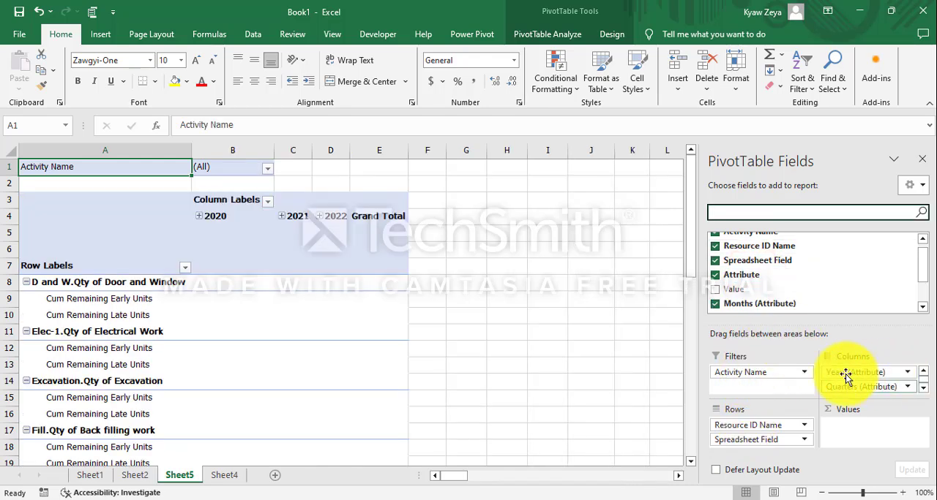
pyautogui.moveTo(845, 375); pyautogui.dragTo(581, 349)
pyautogui.moveTo(841, 374); pyautogui.dragTo(641, 349)
pyautogui.moveTo(853, 372); pyautogui.dragTo(555, 357)
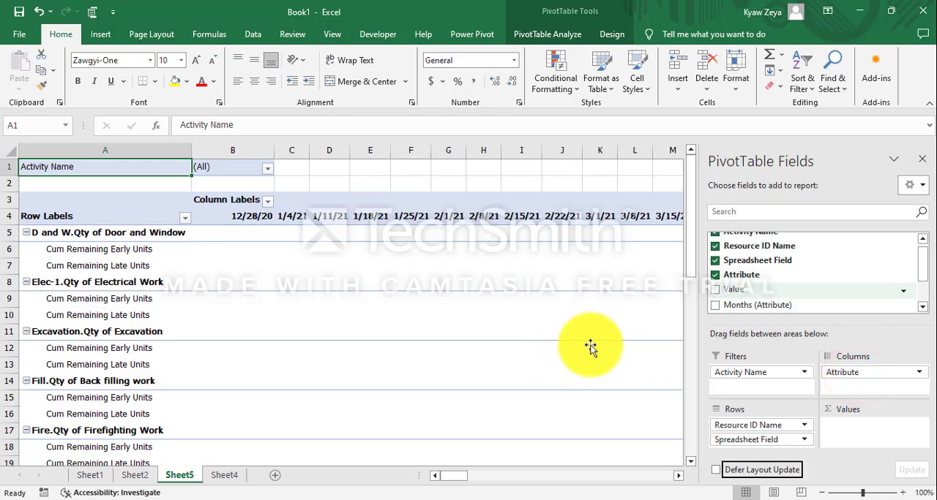
pyautogui.moveTo(747, 290); pyautogui.dragTo(843, 439)
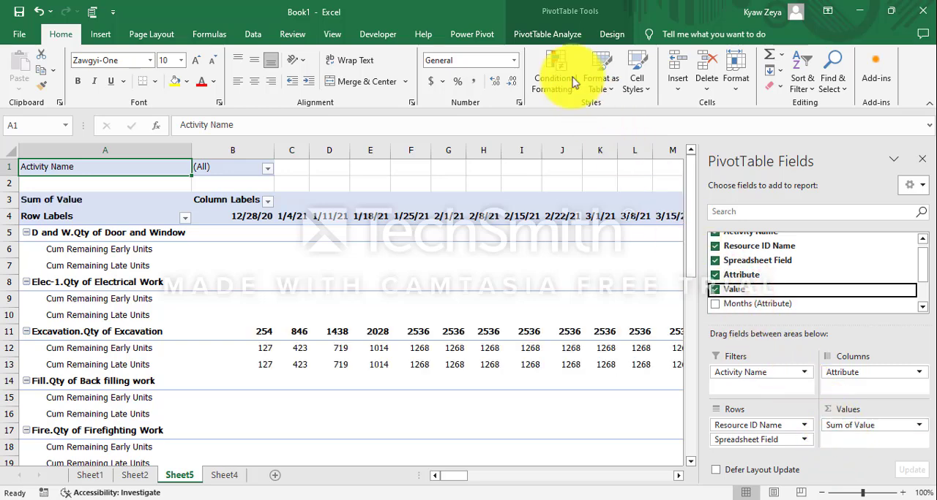
# Insert a slicer for the Resource ID Name field of the PivotTable.
pyautogui.click(543, 35)
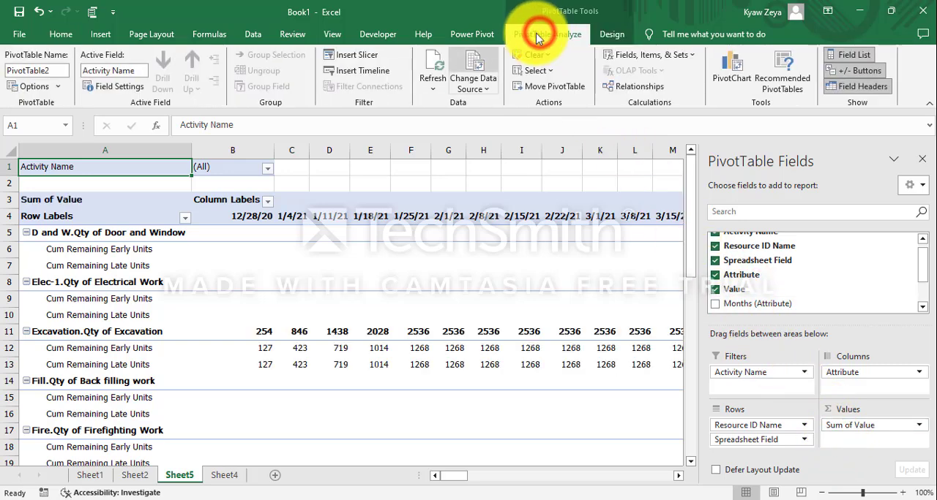
pyautogui.click(360, 57)
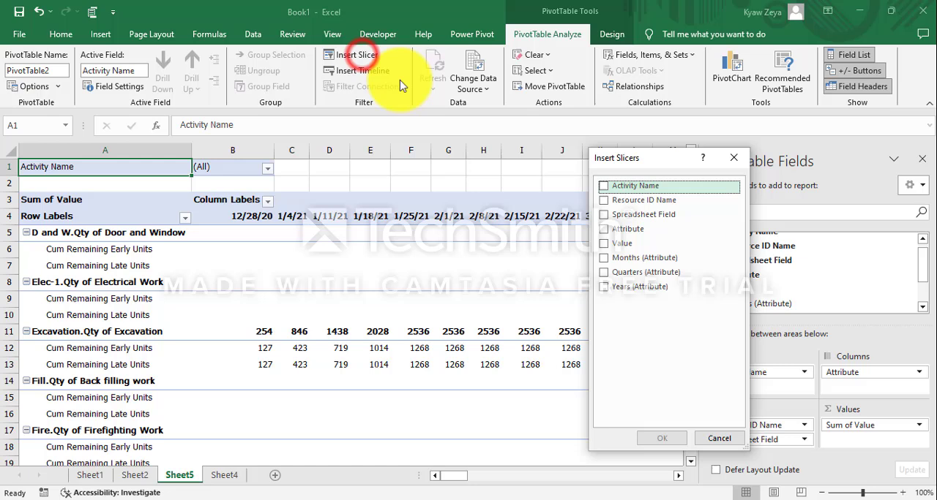
pyautogui.click(603, 202)
pyautogui.click(661, 438)
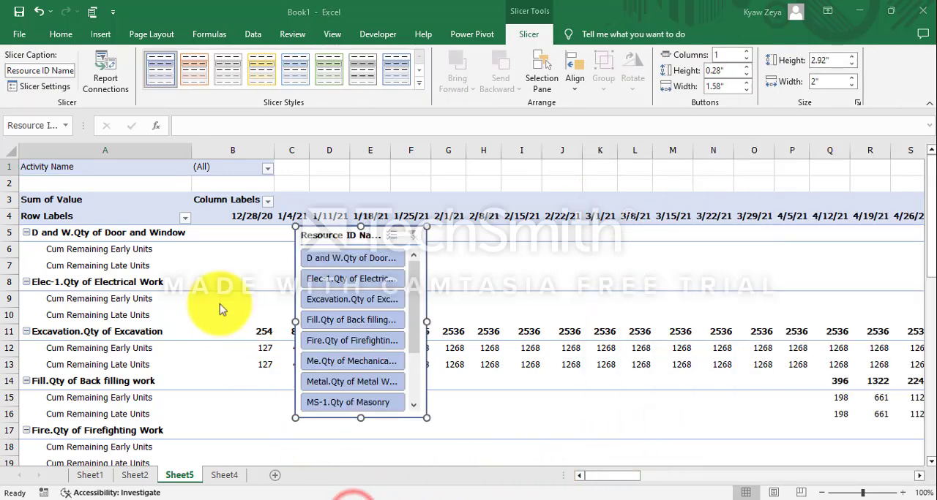
# Insert a blank column before the PivotTable on Sheet5 and widen it.
pyautogui.click(122, 149)
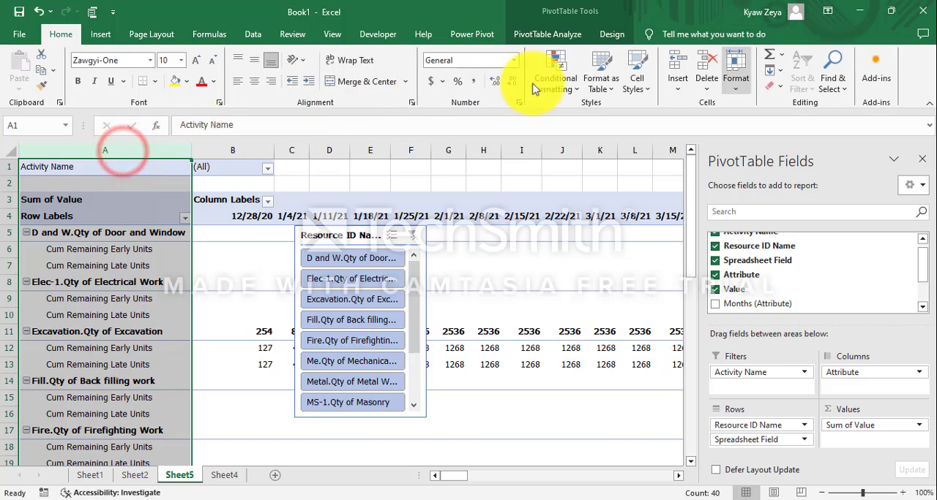
pyautogui.click(675, 62)
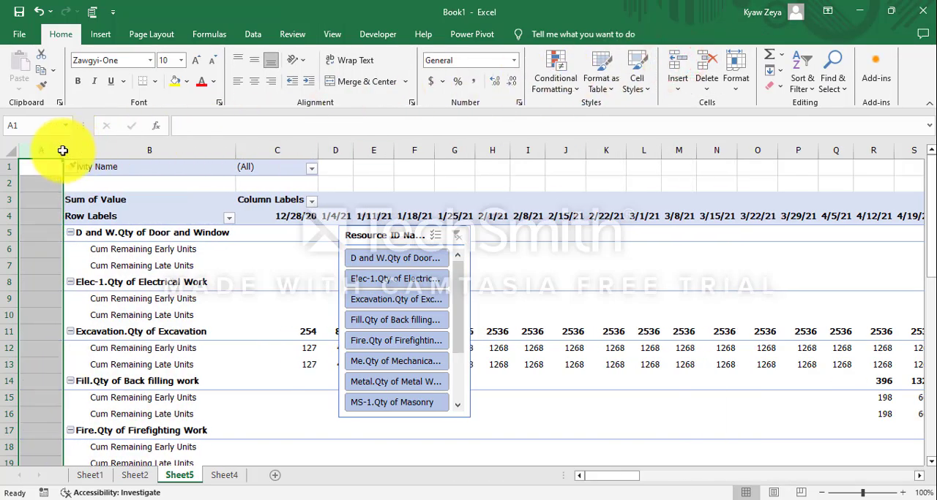
pyautogui.moveTo(62, 150); pyautogui.dragTo(177, 195)
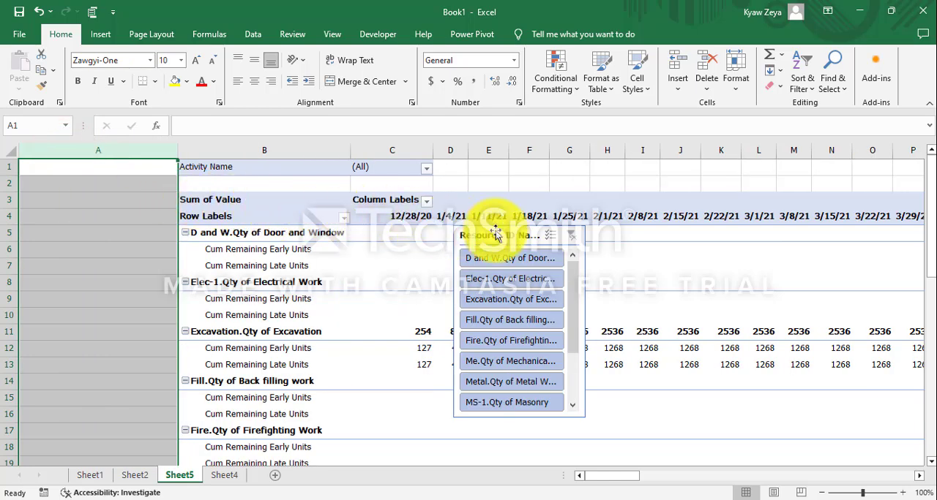
# Move the Resource ID Name slicer into blank column A and filter by door and window, electrical and excavation quantities in turn.
pyautogui.moveTo(493, 224); pyautogui.dragTo(59, 194)
pyautogui.click(144, 441)
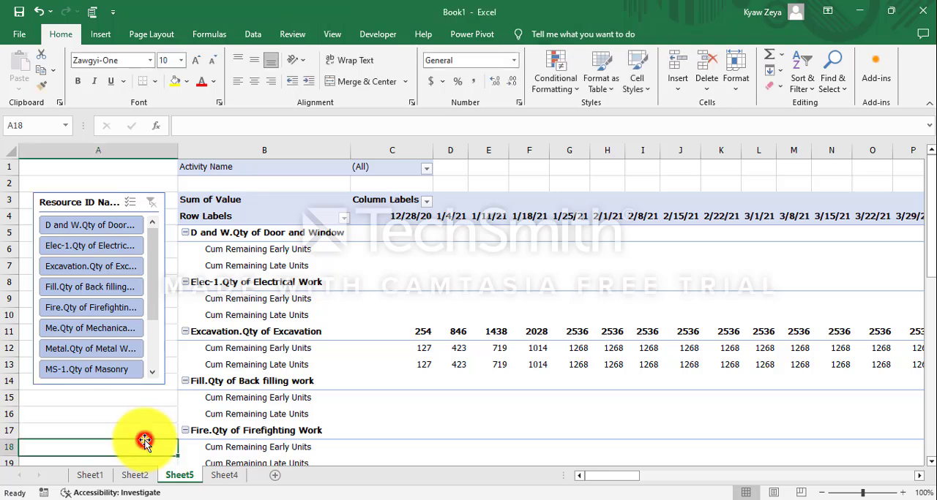
pyautogui.click(104, 227)
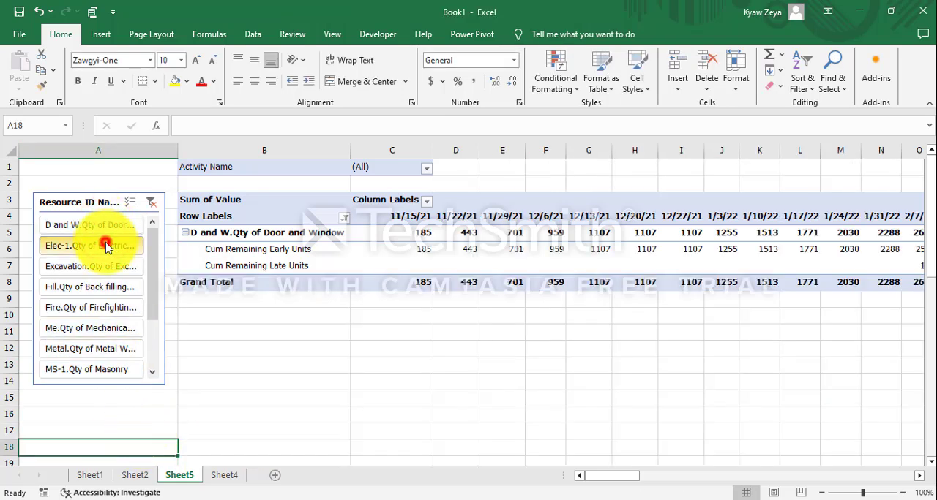
pyautogui.click(106, 245)
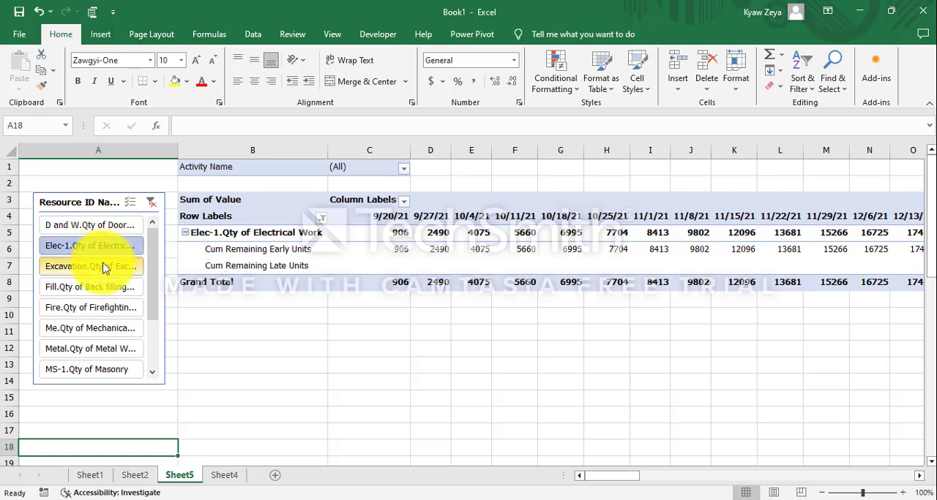
pyautogui.click(103, 265)
# Show the PivotTable in Tabular Form.
pyautogui.click(376, 251)
pyautogui.click(619, 36)
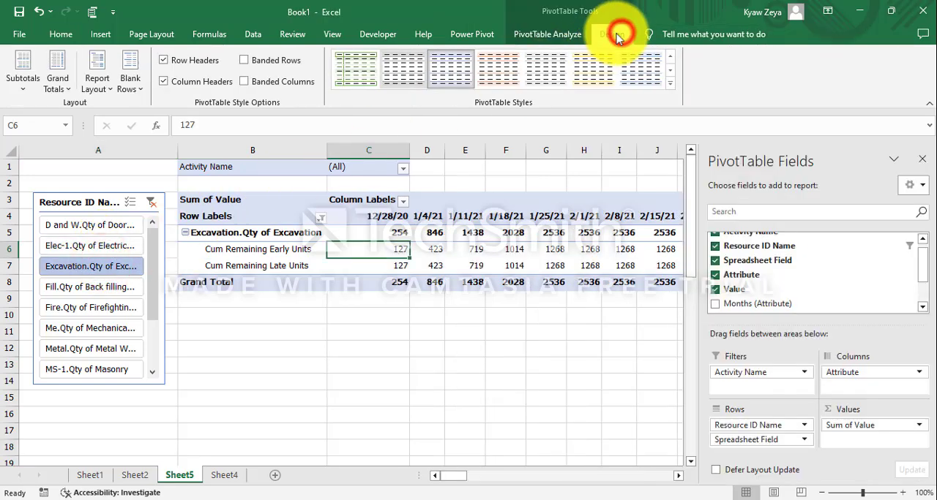
pyautogui.click(108, 94)
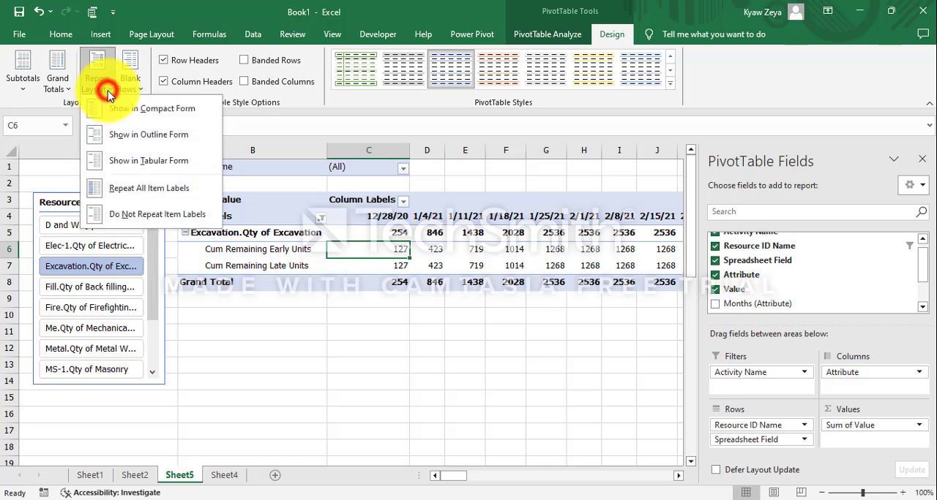
pyautogui.click(133, 159)
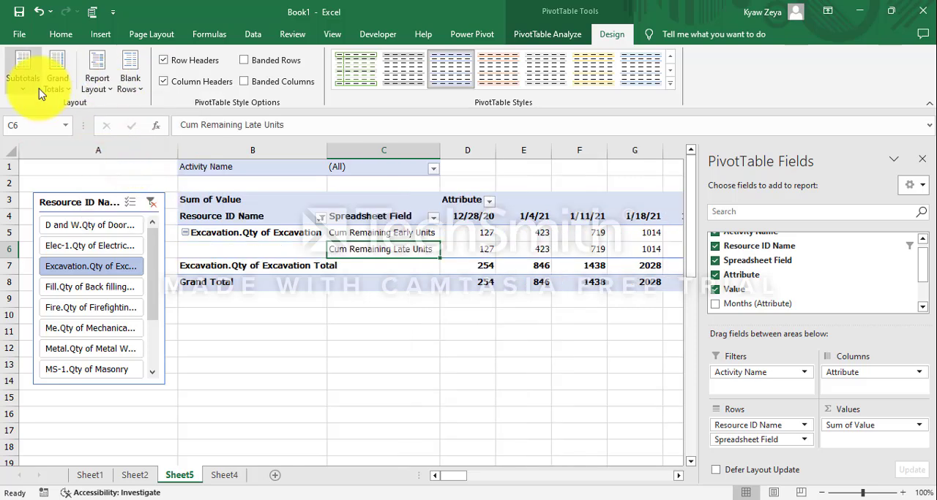
# Turn off grand totals for rows and columns and hide the subtotals in the PivotTable.
pyautogui.click(68, 93)
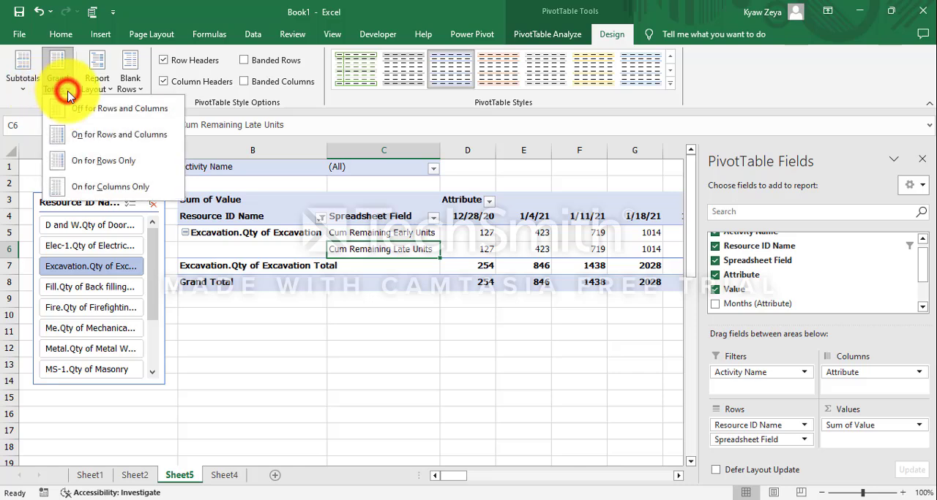
pyautogui.click(86, 116)
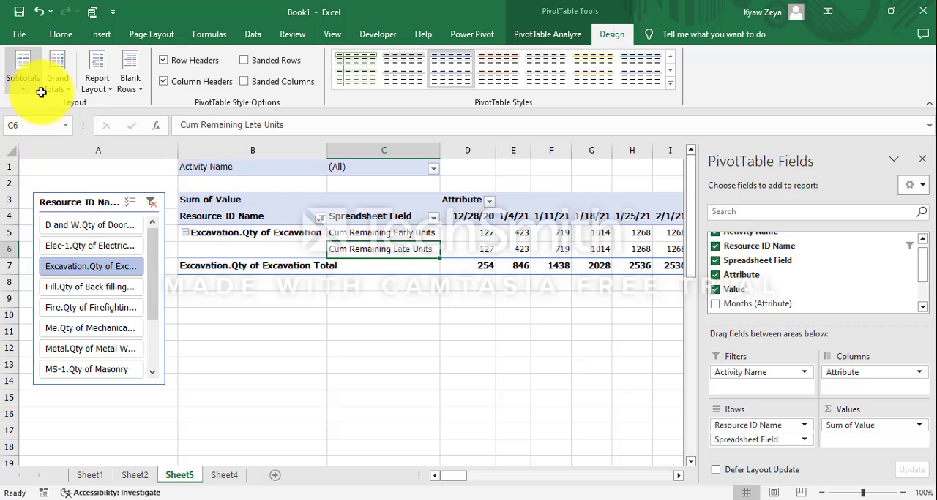
pyautogui.click(24, 88)
pyautogui.click(89, 110)
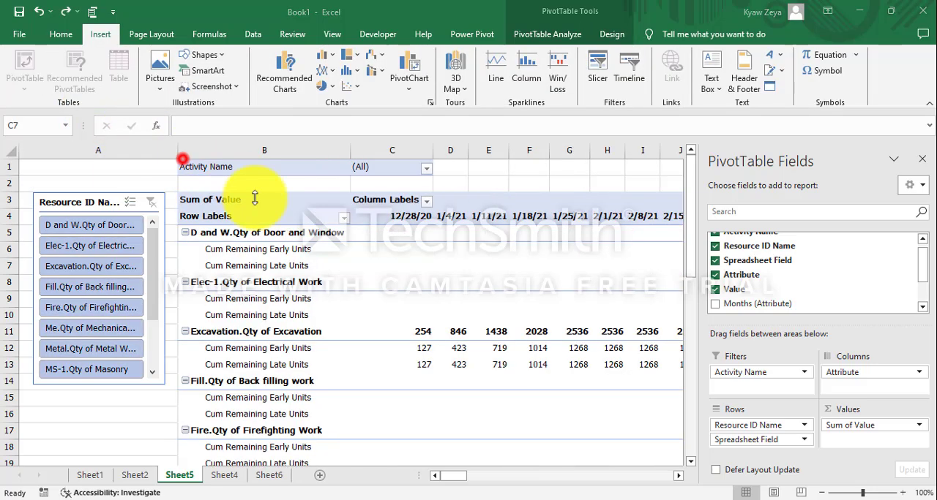
# Disable the "For empty cells show" setting in the options of the PivotTable on Sheet5.
pyautogui.click(381, 266)
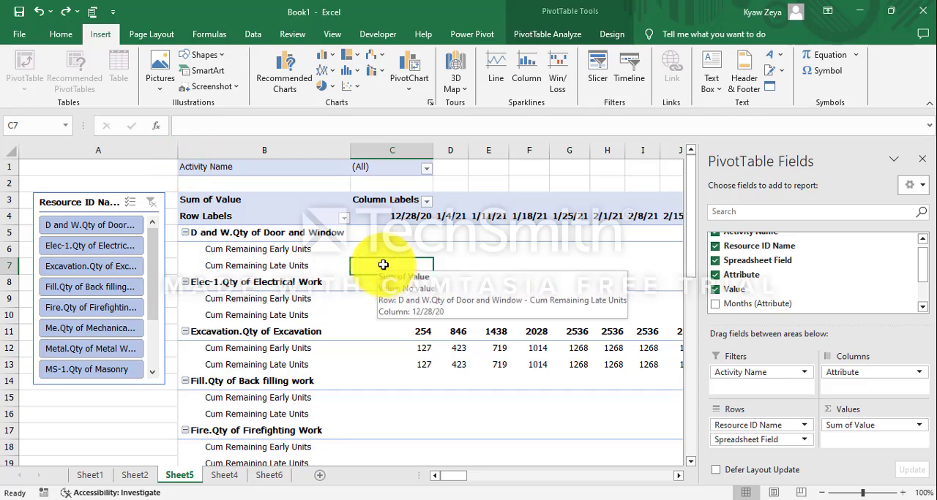
pyautogui.rightClick(383, 265)
pyautogui.click(453, 468)
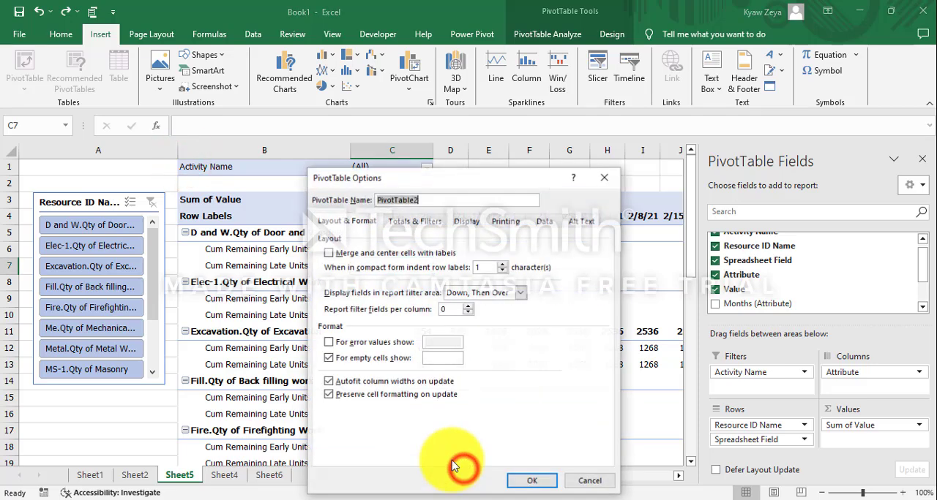
pyautogui.click(327, 358)
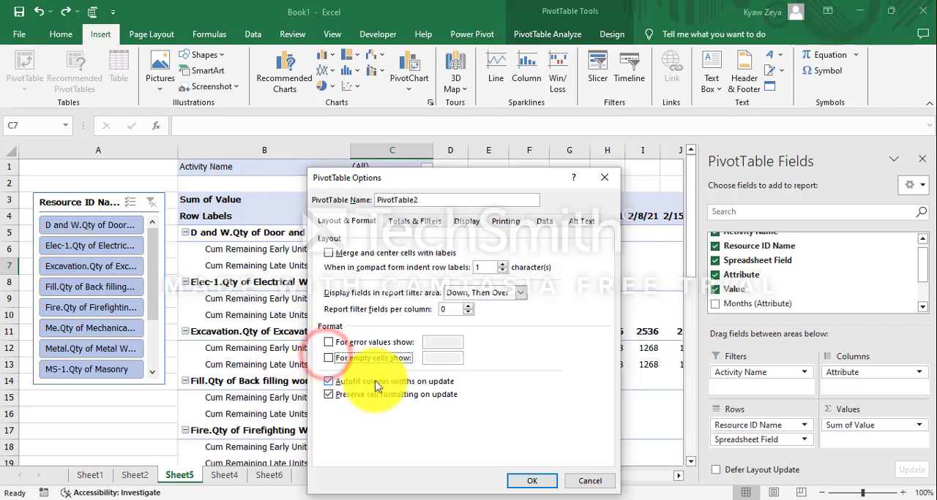
pyautogui.click(533, 481)
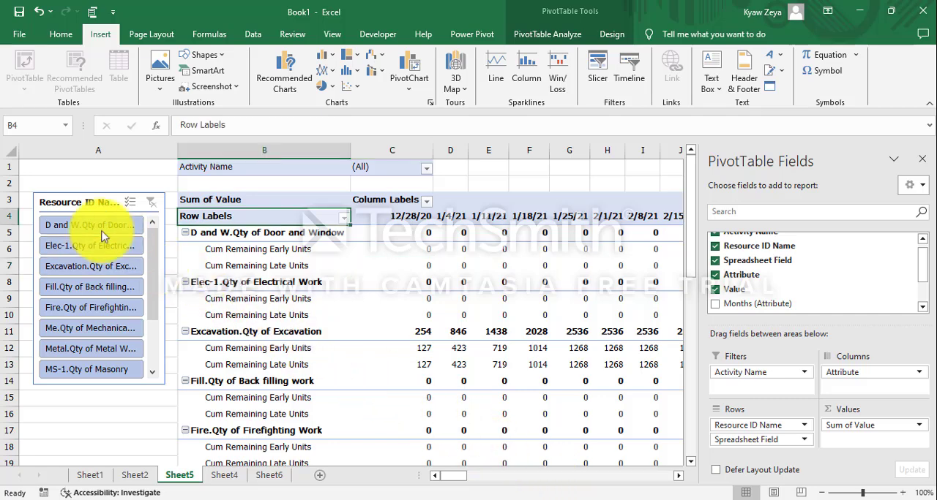
# Filter the PivotTable to D and W.Qty of Door and Window and insert a Line PivotChart from it.
pyautogui.click(79, 224)
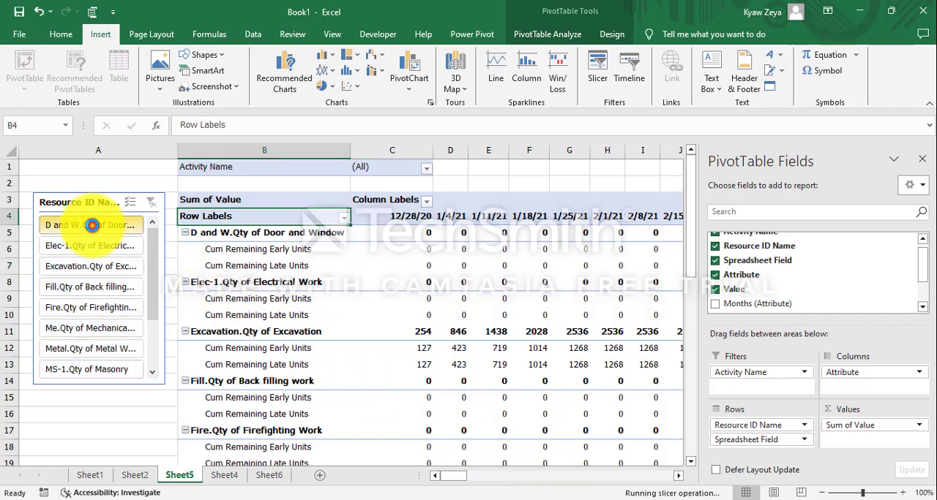
pyautogui.click(101, 35)
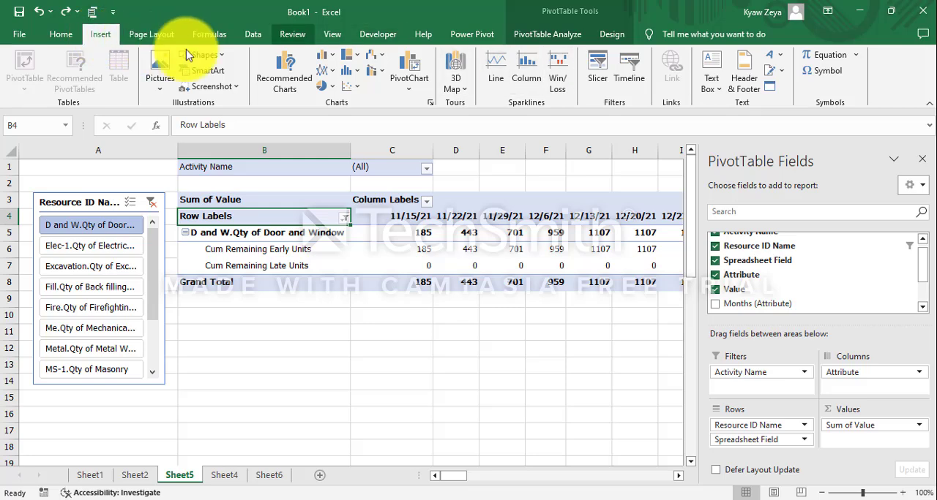
pyautogui.click(411, 88)
pyautogui.click(420, 105)
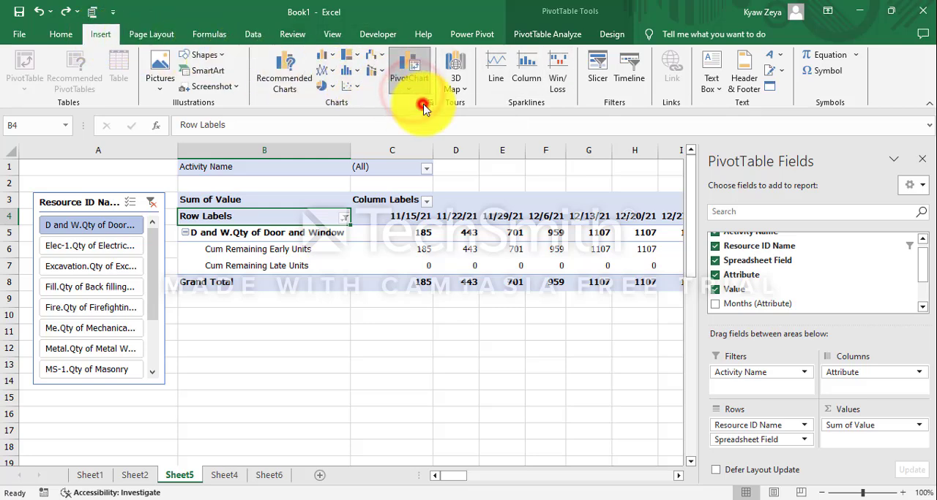
pyautogui.click(287, 150)
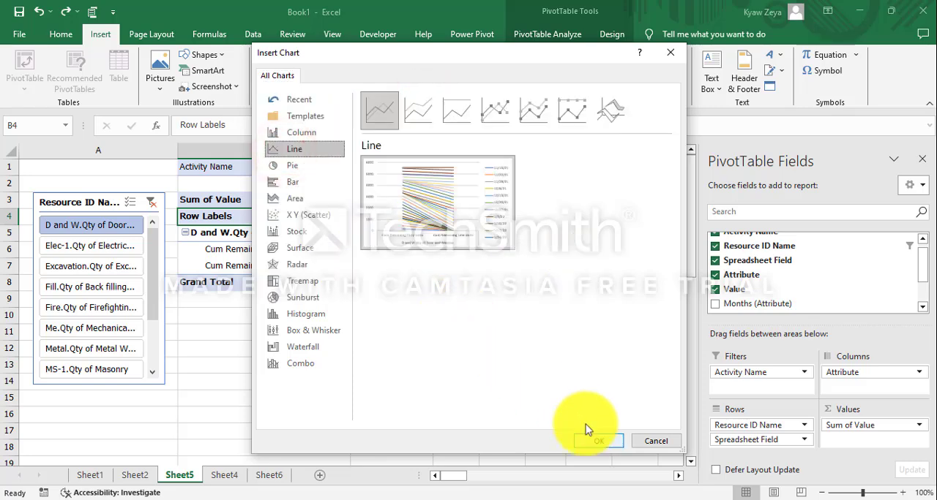
pyautogui.click(601, 440)
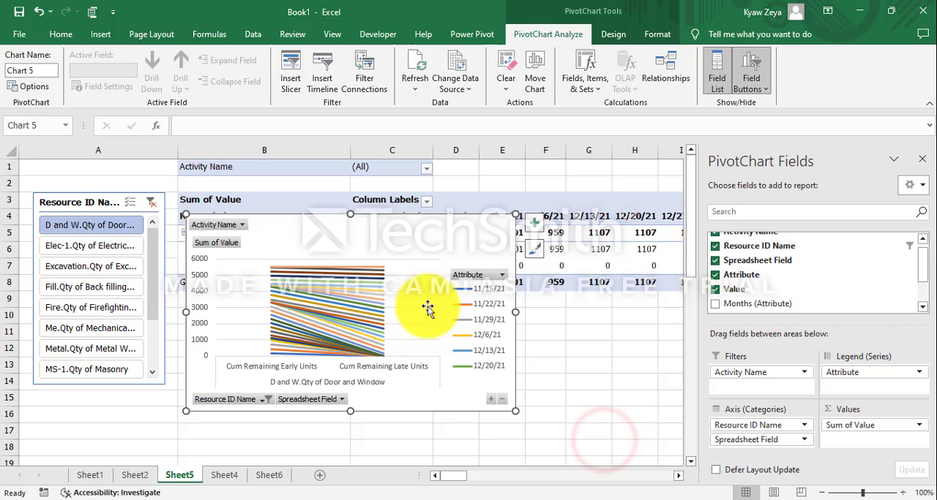
# Switch rows and columns in the PivotChart's data source so the dates run along the horizontal axis.
pyautogui.rightClick(345, 243)
pyautogui.click(401, 317)
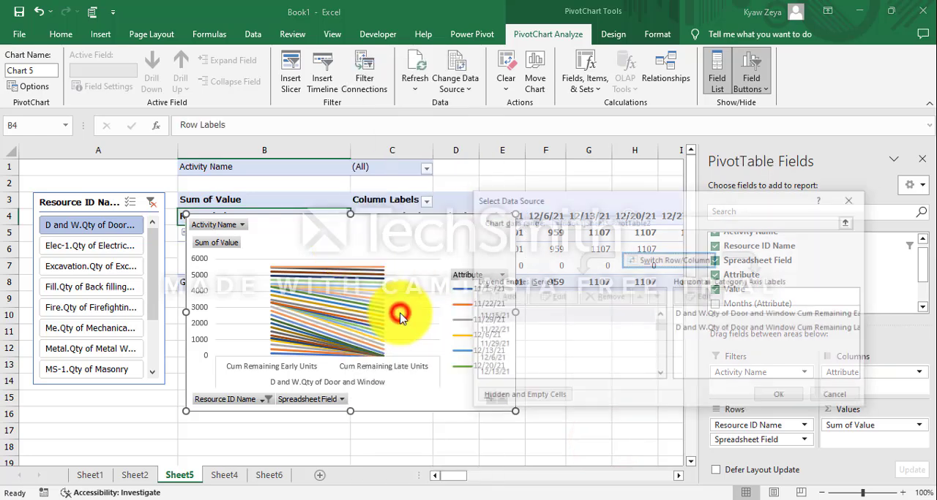
pyautogui.click(694, 263)
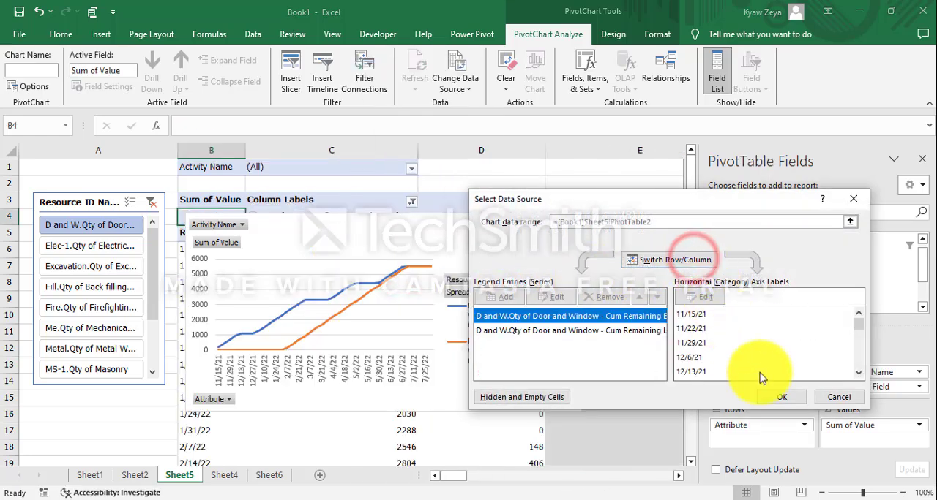
pyautogui.click(775, 398)
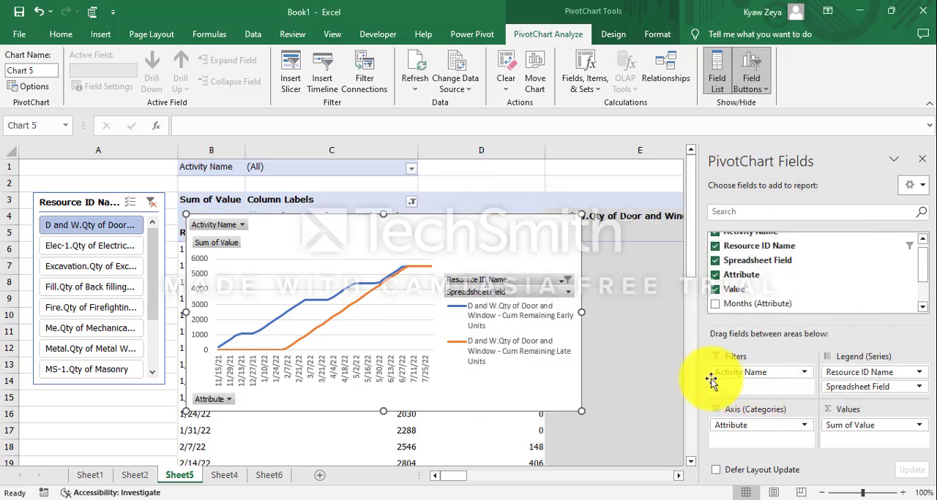
# Move the PivotChart down the sheet, clear of the PivotTable's header rows.
pyautogui.scroll(-2, 504, 314)
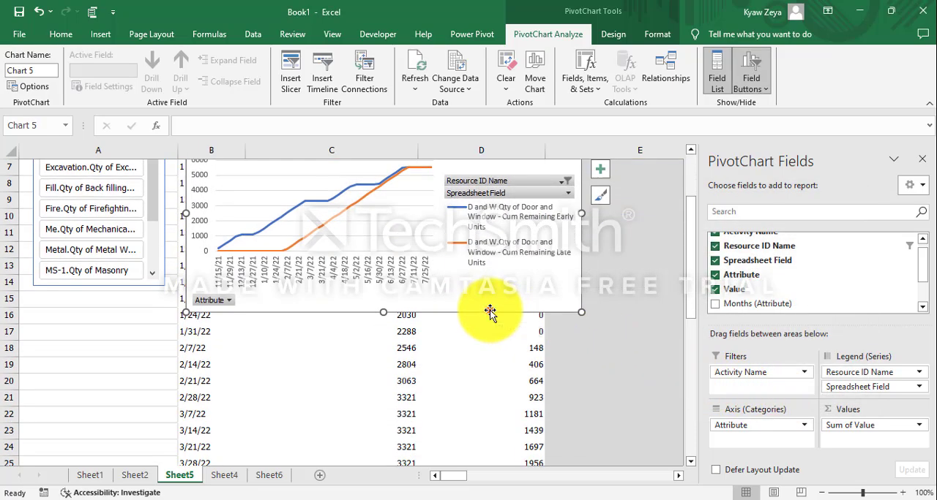
pyautogui.moveTo(489, 313); pyautogui.dragTo(559, 414)
pyautogui.scroll(2, 485, 386)
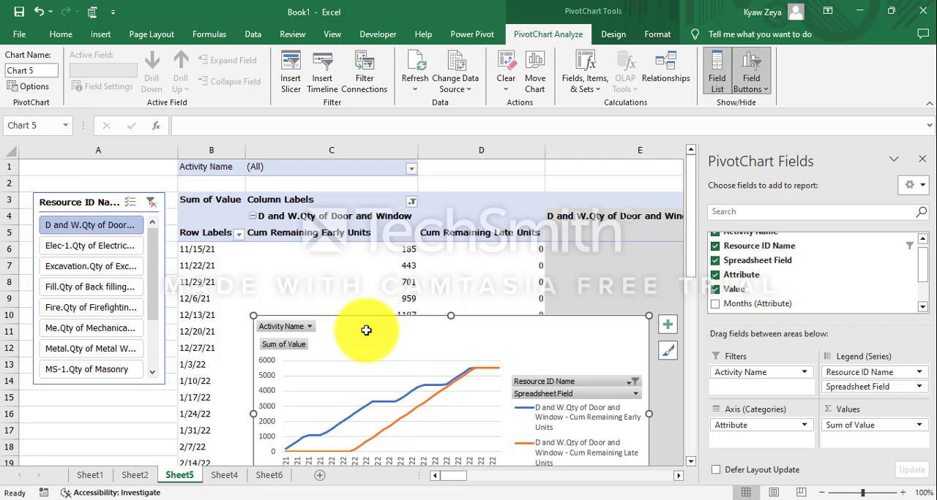
pyautogui.click(156, 171)
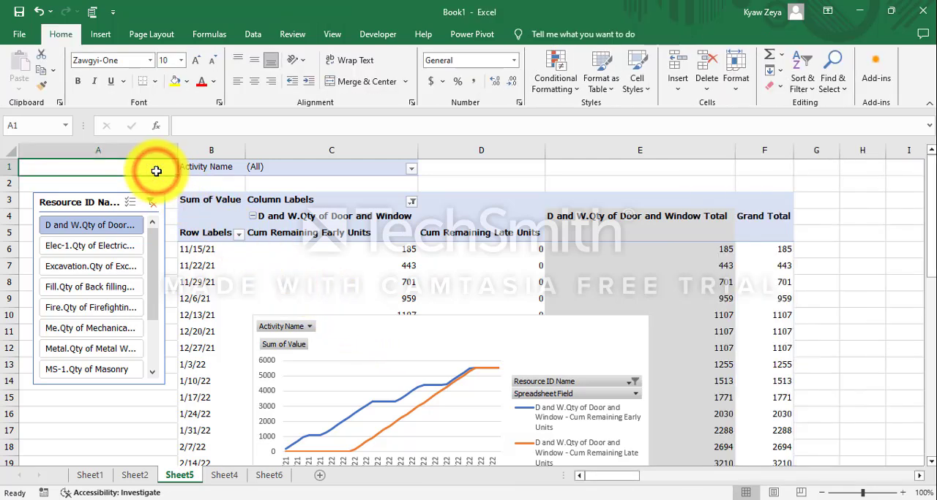
# Filter the chart by electrical, excavation, firefighting and metal work in turn with the slicer, shifting the chart slightly up.
pyautogui.click(125, 245)
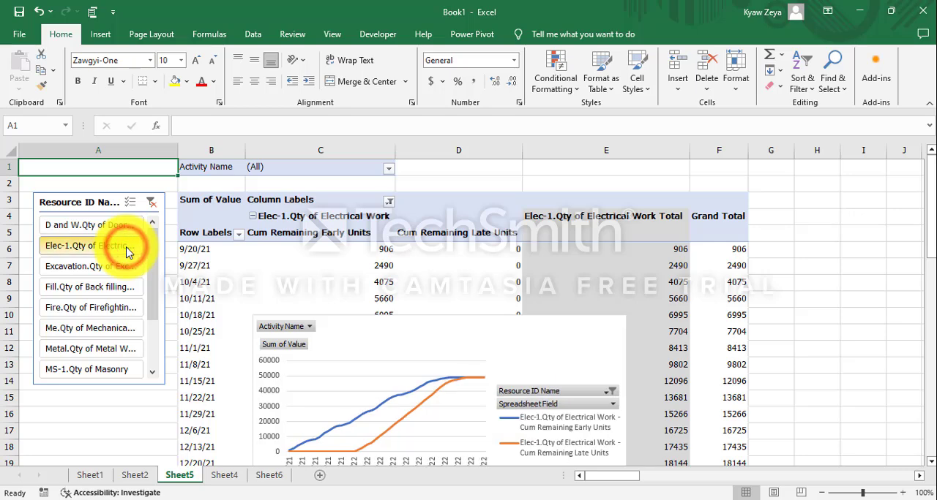
pyautogui.moveTo(374, 339); pyautogui.dragTo(365, 298)
pyautogui.click(82, 266)
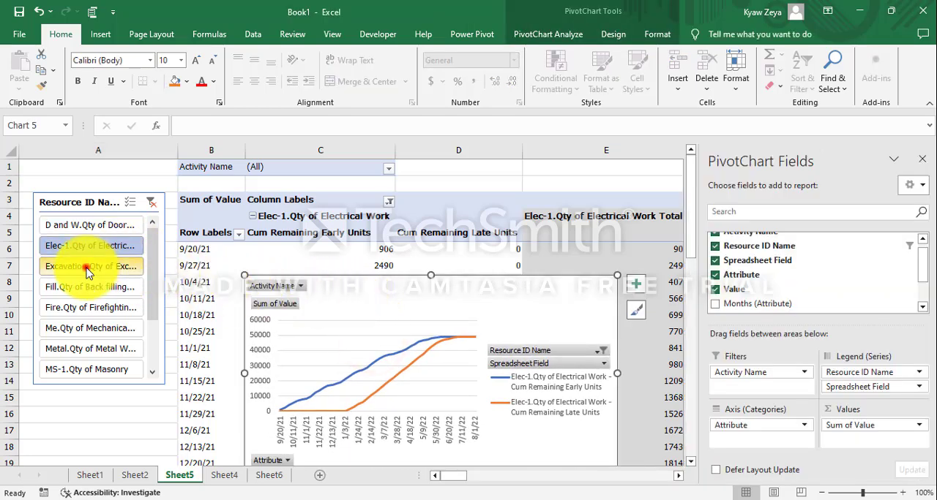
pyautogui.click(88, 307)
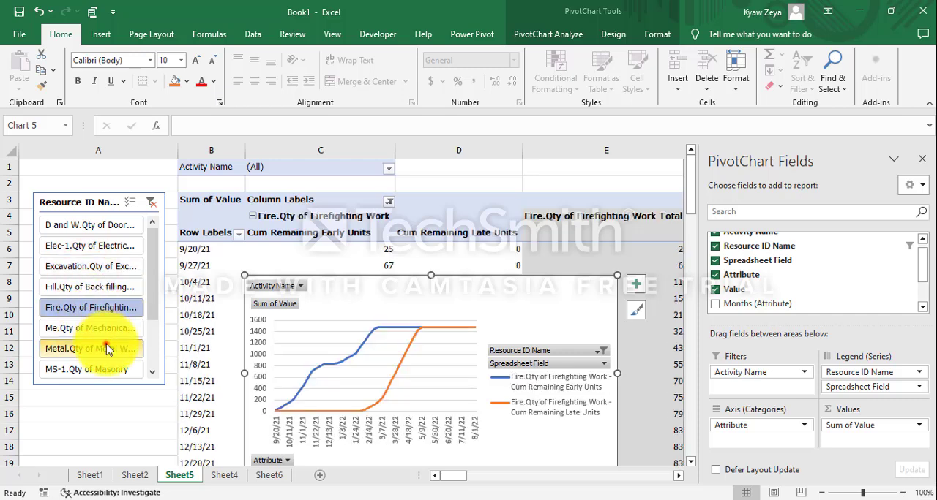
pyautogui.click(106, 349)
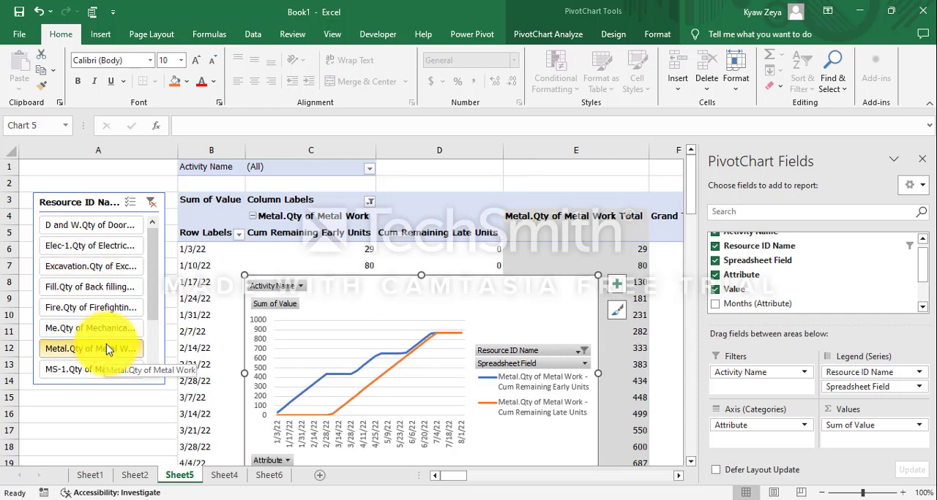